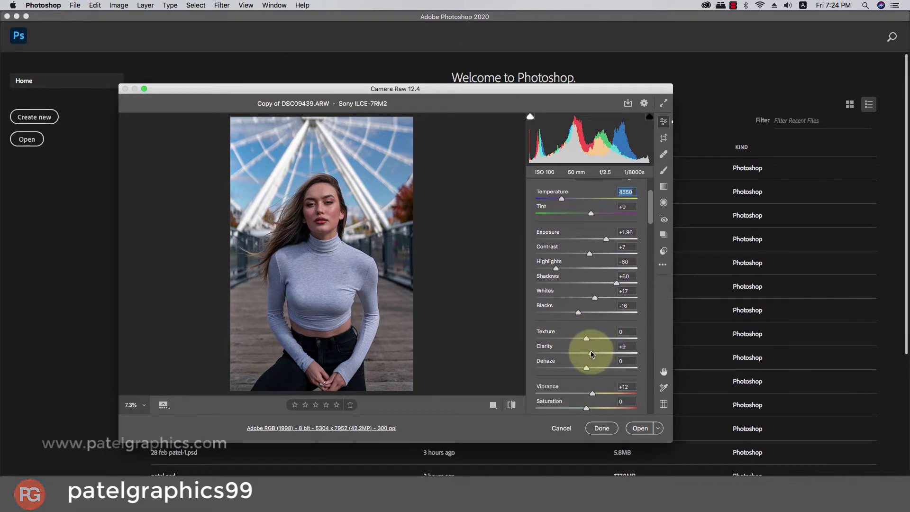
Set the photo's Clarity to +11, Vibrance to +43 and Saturation to +16.
{"action": "left_click", "coordinate": [592, 353]}
{"action": "scroll", "coordinate": [592, 354], "scroll_direction": "down", "scroll_amount": 3}
{"action": "left_click_drag", "start_coordinate": [592, 353], "coordinate": [607, 354]}
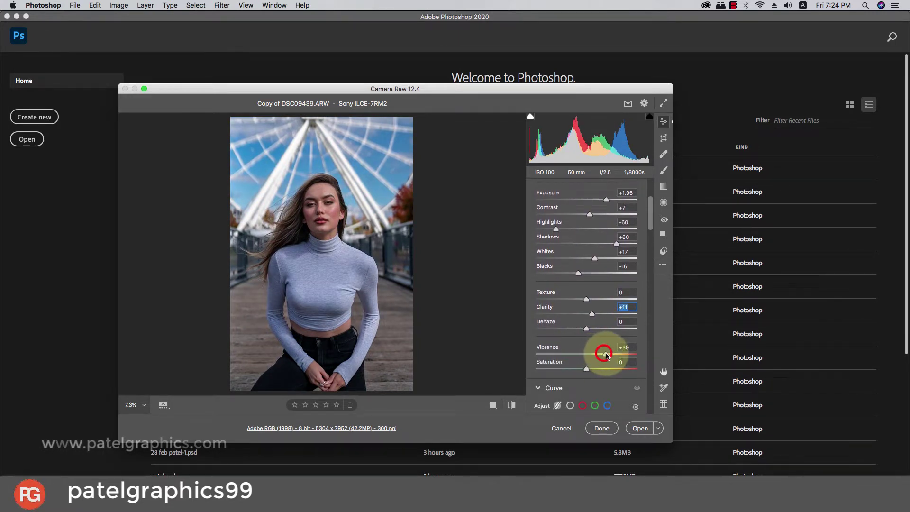
{"action": "scroll", "coordinate": [596, 351], "scroll_direction": "down", "scroll_amount": 6}
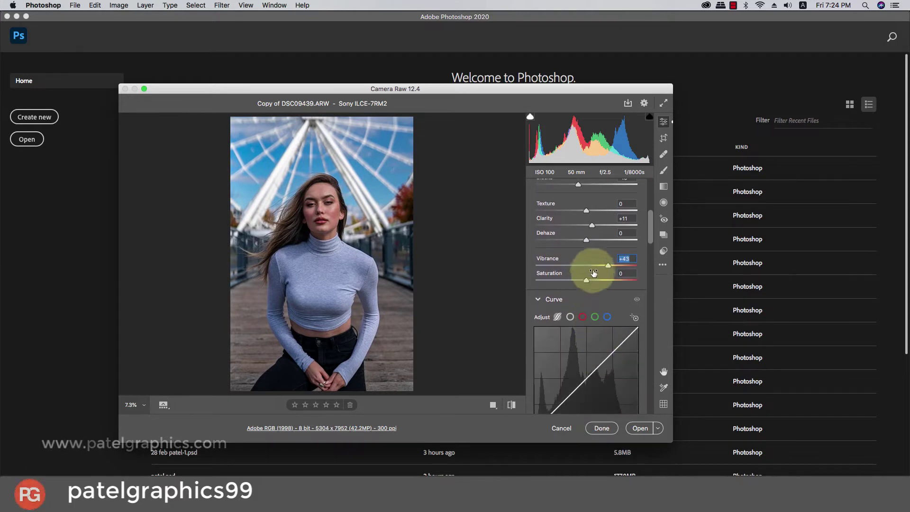
{"action": "left_click", "coordinate": [595, 281]}
{"action": "scroll", "coordinate": [590, 284], "scroll_direction": "down", "scroll_amount": 4}
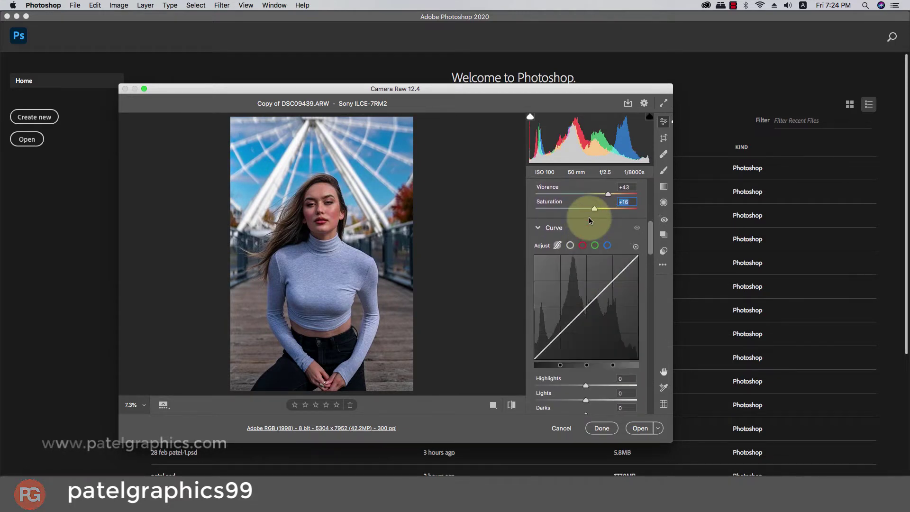
Adjust the parametric tone curve to Highlights +11, Lights +7, Darks +15 and Shadows +14.
{"action": "scroll", "coordinate": [588, 284], "scroll_direction": "down", "scroll_amount": 3}
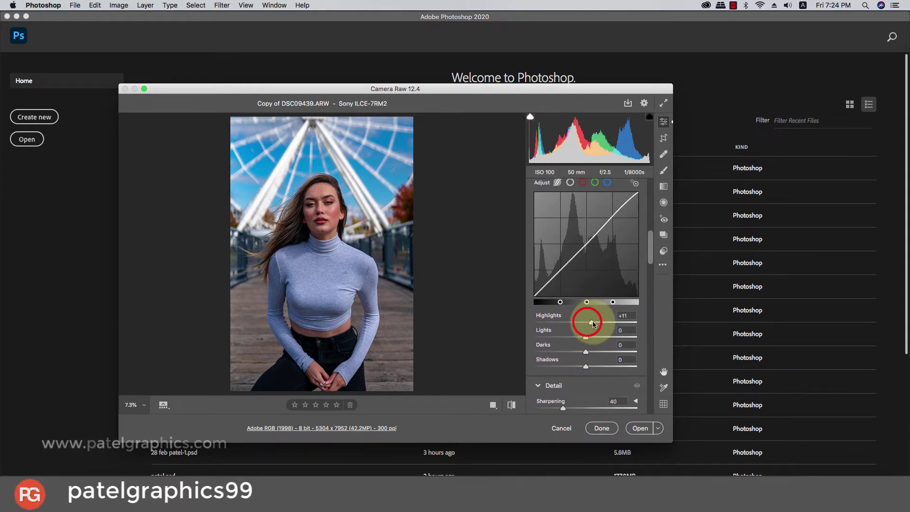
{"action": "left_click_drag", "start_coordinate": [586, 338], "coordinate": [592, 355]}
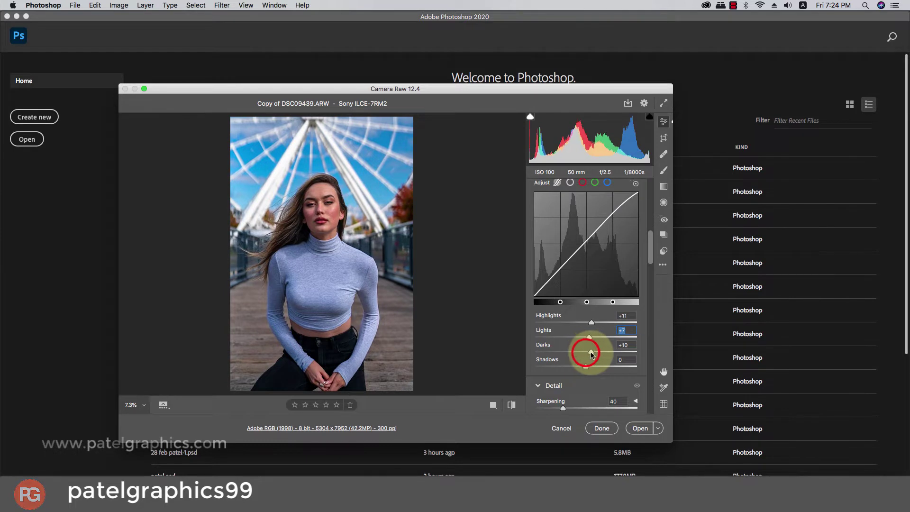
{"action": "scroll", "coordinate": [580, 354], "scroll_direction": "down", "scroll_amount": 1}
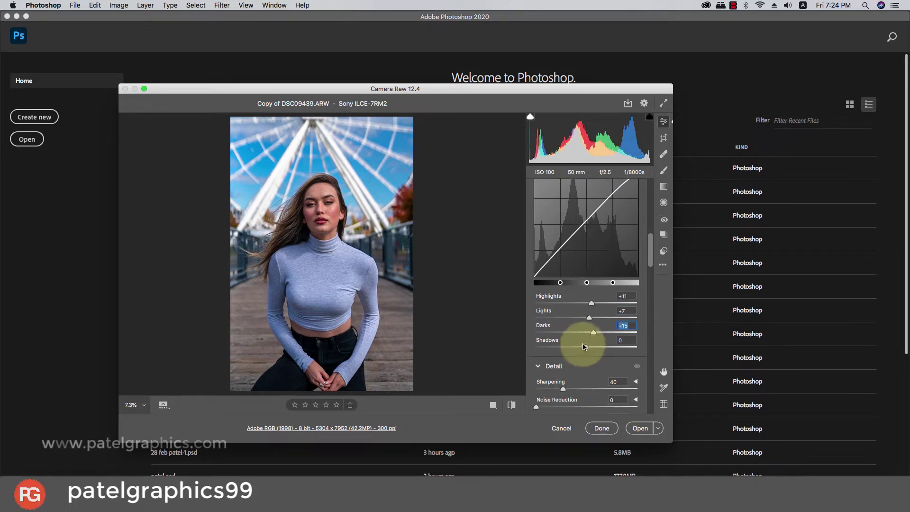
{"action": "left_click_drag", "start_coordinate": [593, 350], "coordinate": [592, 348]}
{"action": "scroll", "coordinate": [553, 335], "scroll_direction": "down", "scroll_amount": 5}
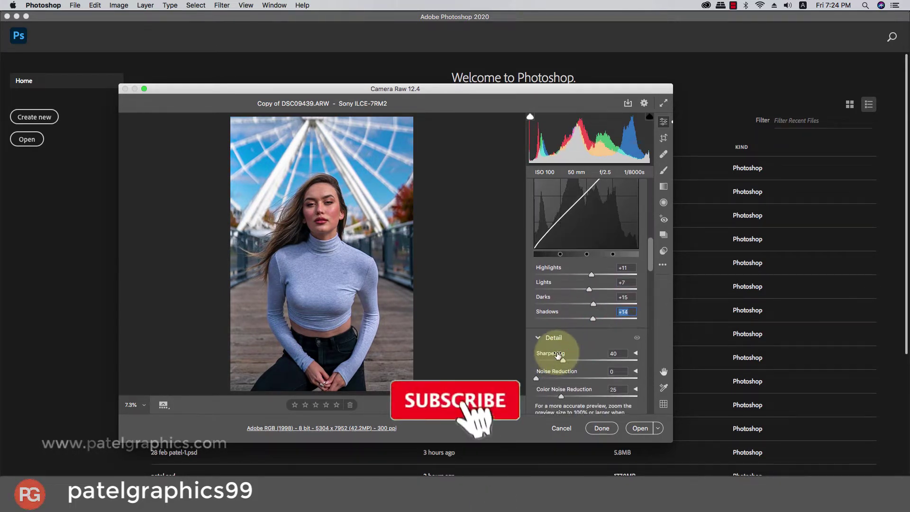
Calibrate the Blue Primary to Hue -17 and Saturation +20, and the Green Primary to Hue +16 and Saturation -17.
{"action": "scroll", "coordinate": [554, 334], "scroll_direction": "down", "scroll_amount": 2}
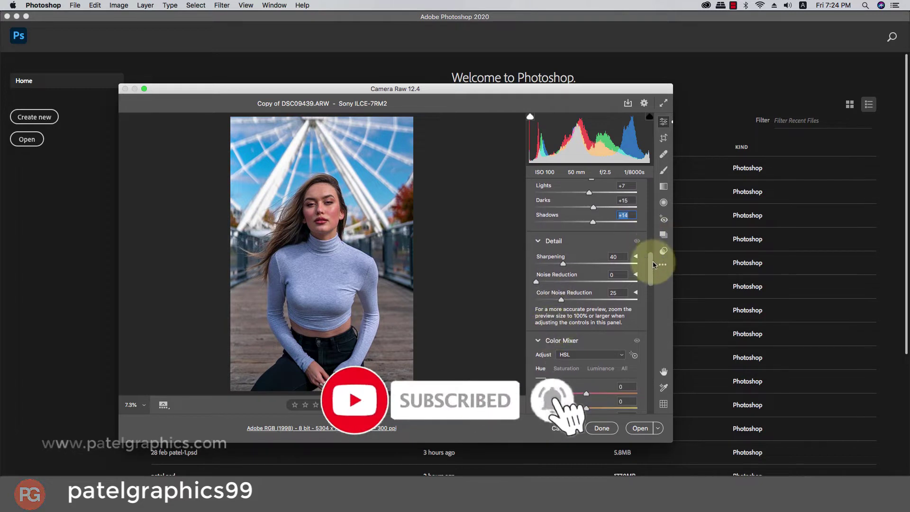
{"action": "left_click_drag", "start_coordinate": [649, 262], "coordinate": [579, 389]}
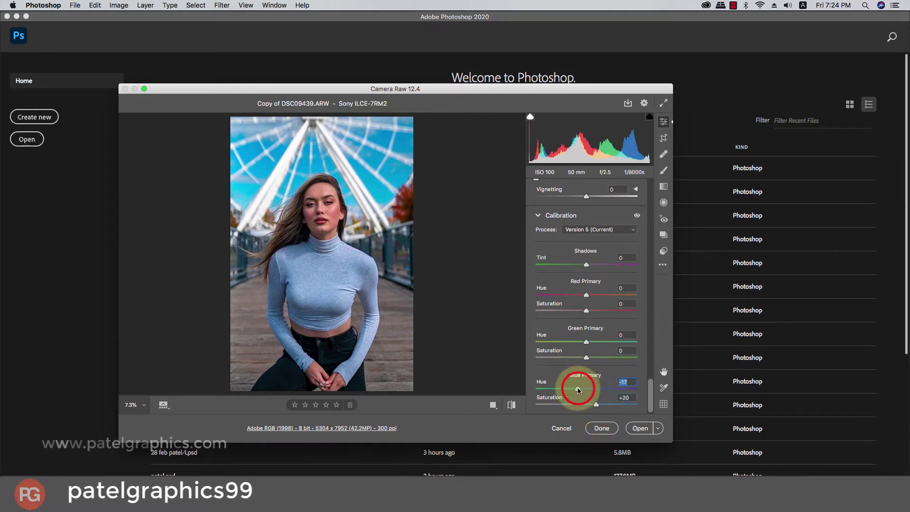
{"action": "left_click_drag", "start_coordinate": [586, 357], "coordinate": [578, 357]}
{"action": "left_click", "coordinate": [595, 342]}
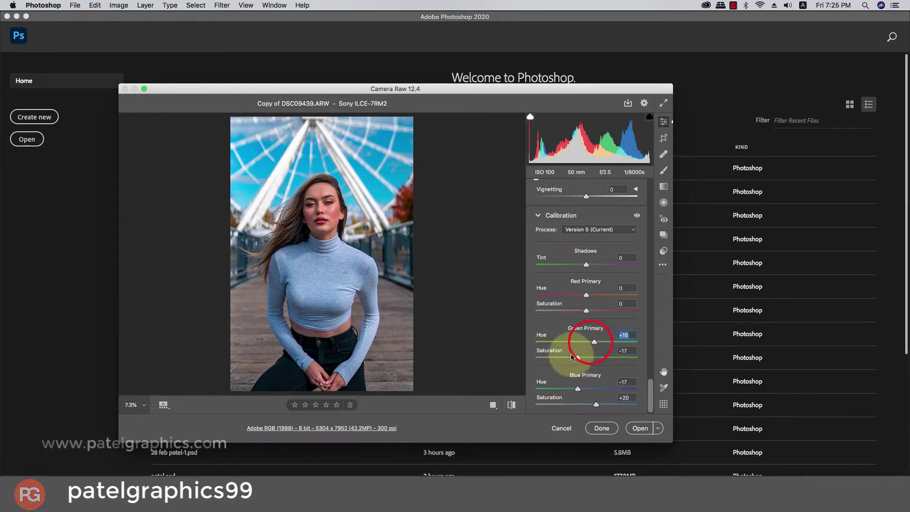
Calibrate the Red Primary to Hue +21 and Saturation -13, and set Vignetting to -4.
{"action": "left_click_drag", "start_coordinate": [587, 296], "coordinate": [594, 297]}
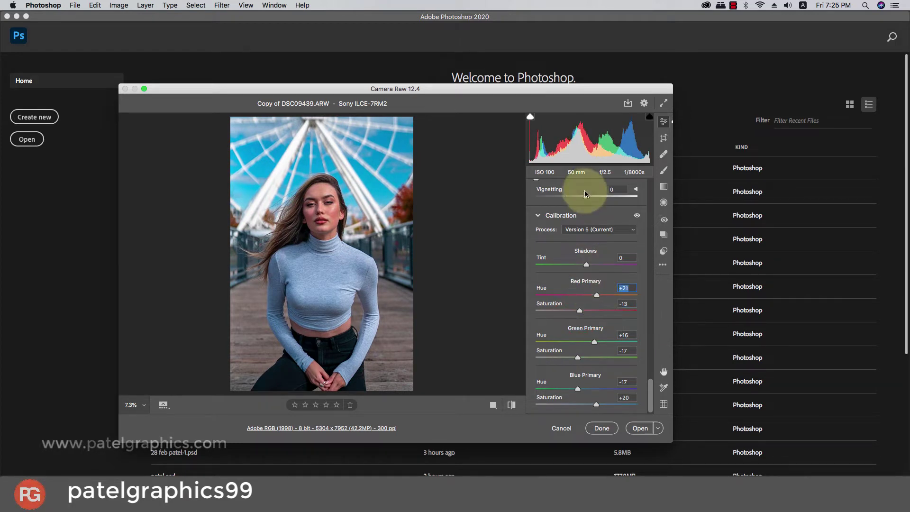
{"action": "left_click_drag", "start_coordinate": [584, 197], "coordinate": [584, 197]}
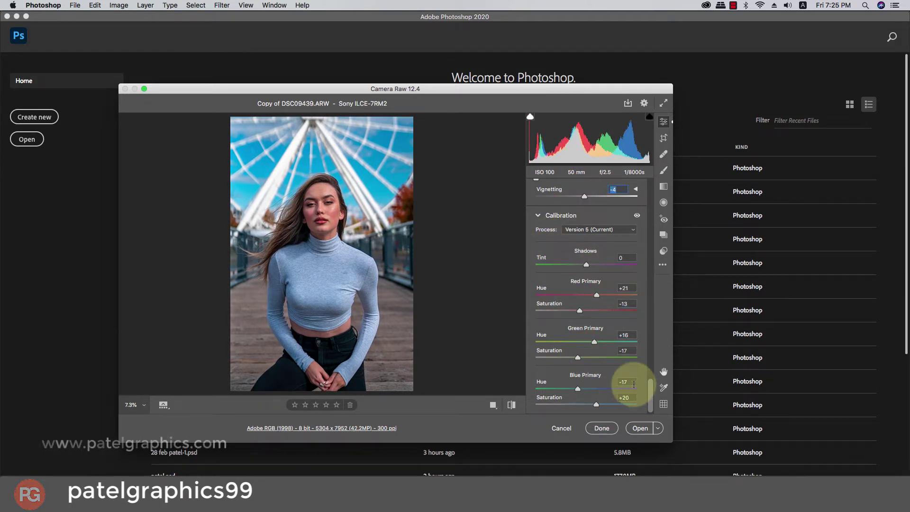
Show the before and after versions side by side and inspect the woman's face up close.
{"action": "scroll", "coordinate": [598, 312], "scroll_direction": "up", "scroll_amount": 2}
{"action": "left_click", "coordinate": [512, 406]}
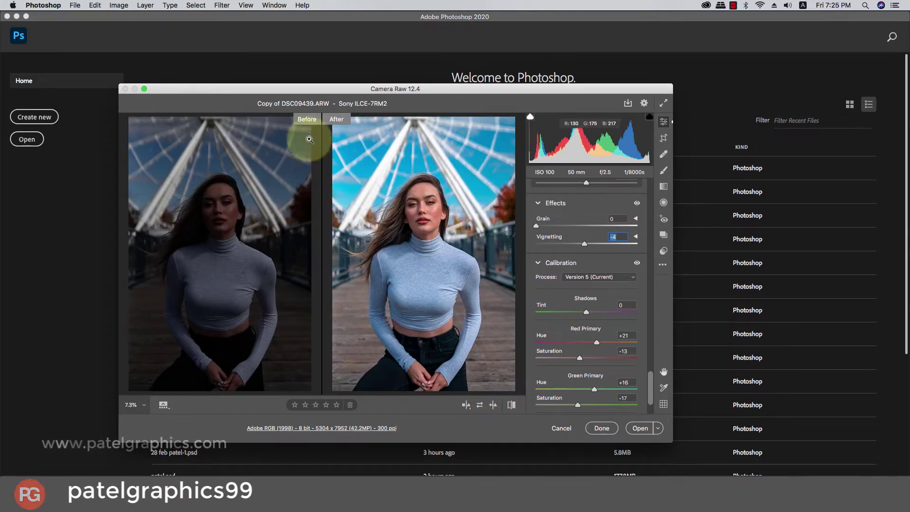
{"action": "left_click", "coordinate": [410, 210]}
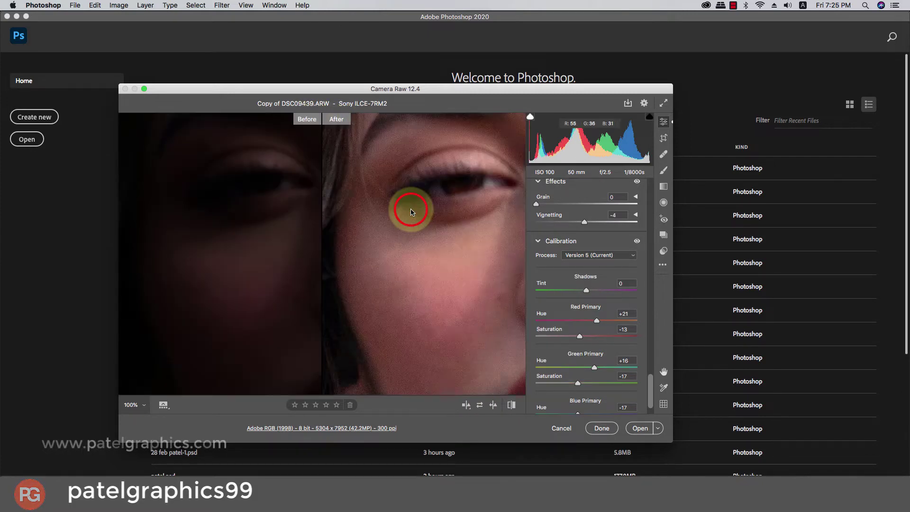
{"action": "left_click", "coordinate": [418, 290]}
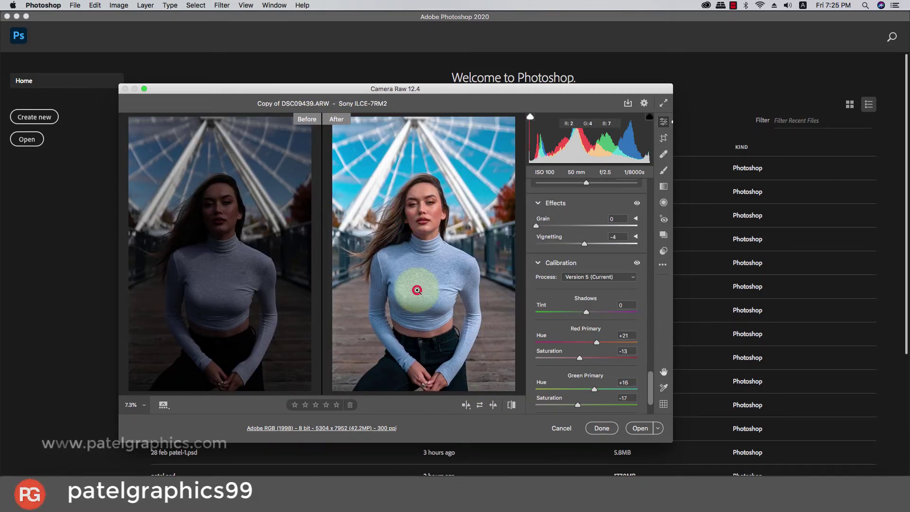
{"action": "left_click", "coordinate": [428, 208]}
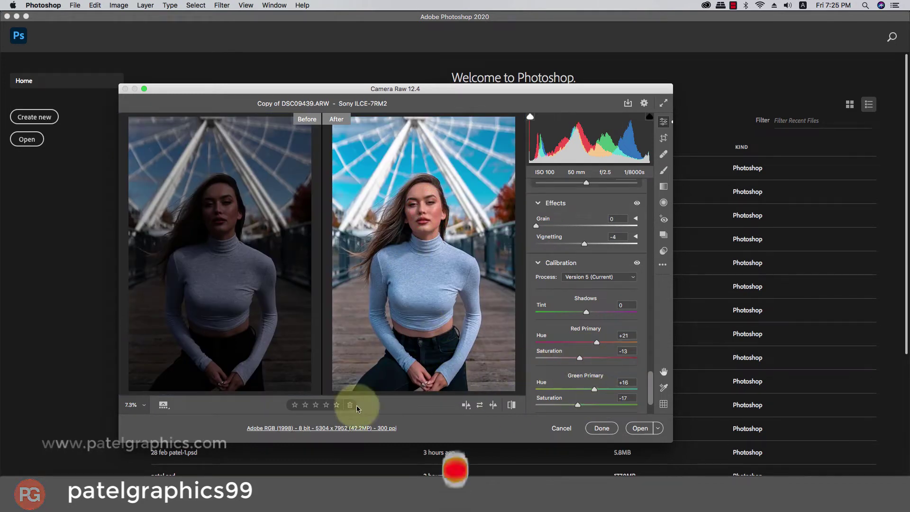
Examine the sweater collar, neck and lips in the before and after comparison at 100% zoom.
{"action": "left_click", "coordinate": [151, 407]}
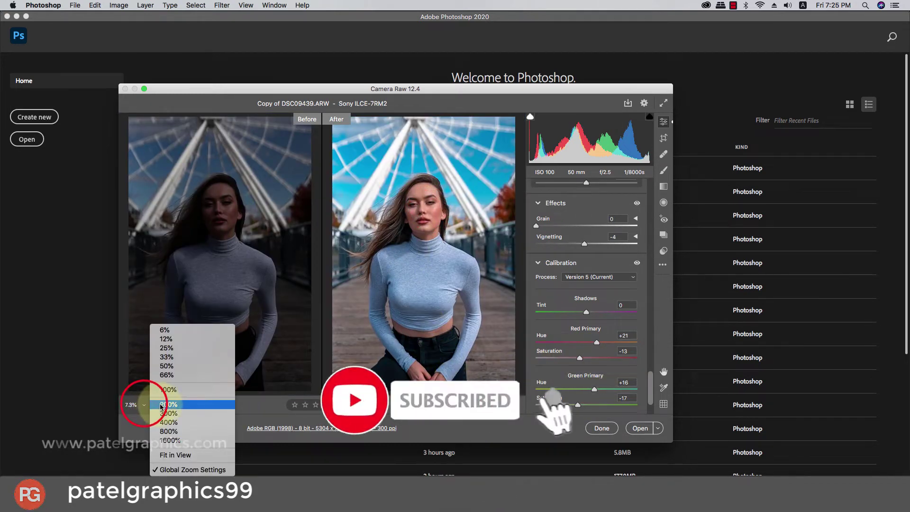
{"action": "left_click", "coordinate": [162, 414]}
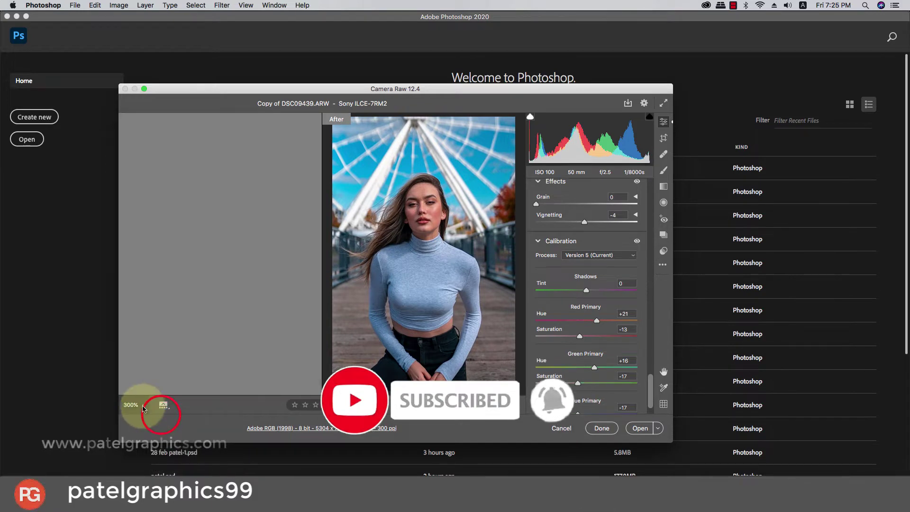
{"action": "left_click", "coordinate": [146, 404]}
{"action": "left_click", "coordinate": [166, 390]}
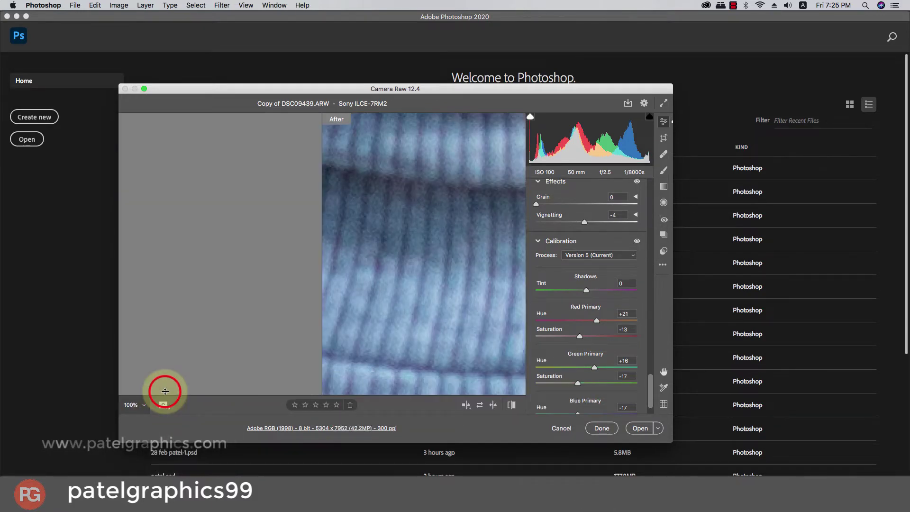
{"action": "scroll", "coordinate": [208, 279], "scroll_direction": "up", "scroll_amount": 2}
{"action": "scroll", "coordinate": [219, 271], "scroll_direction": "up", "scroll_amount": 5}
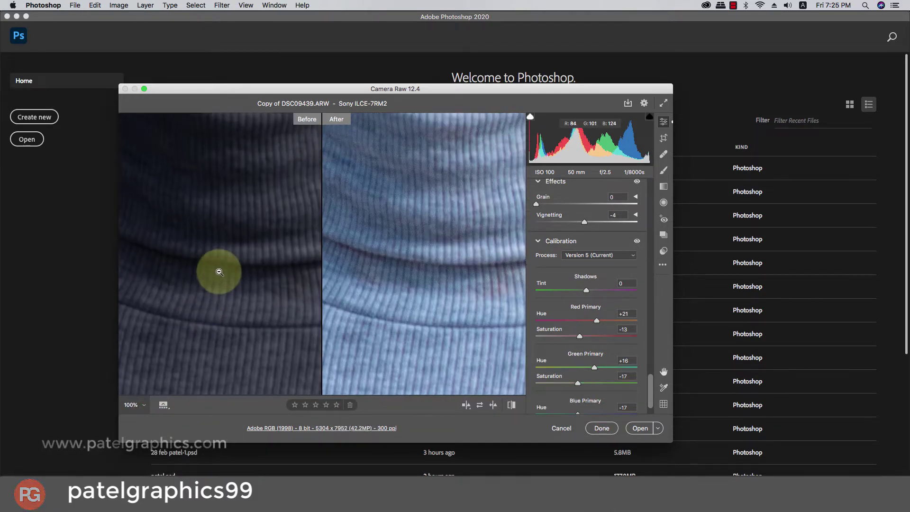
{"action": "scroll", "coordinate": [220, 272], "scroll_direction": "up", "scroll_amount": 5}
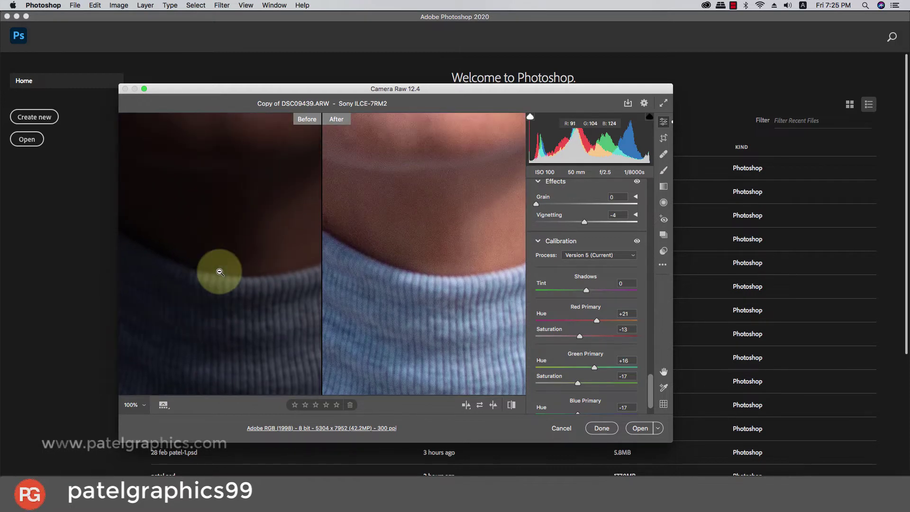
{"action": "scroll", "coordinate": [218, 271], "scroll_direction": "up", "scroll_amount": 5}
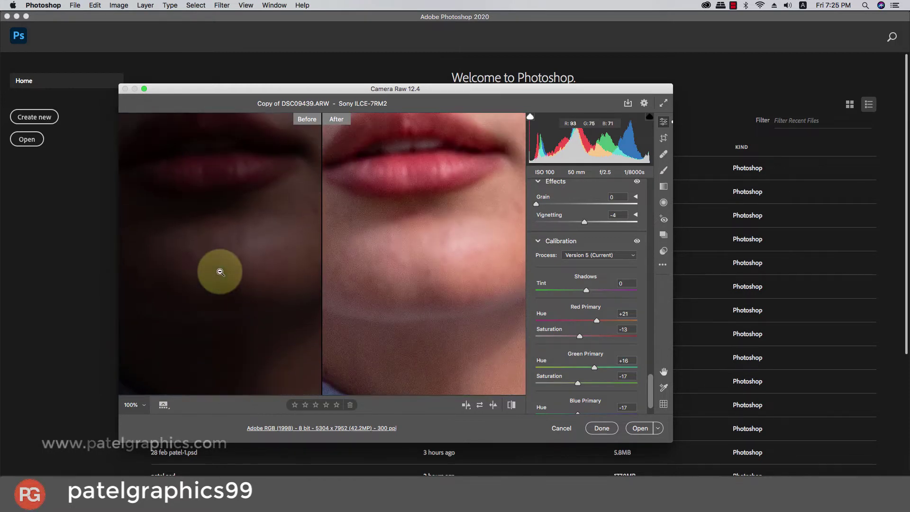
Compare the face before and after at 66% and 25% zoom, and the whole photo at 6%.
{"action": "left_click", "coordinate": [144, 406]}
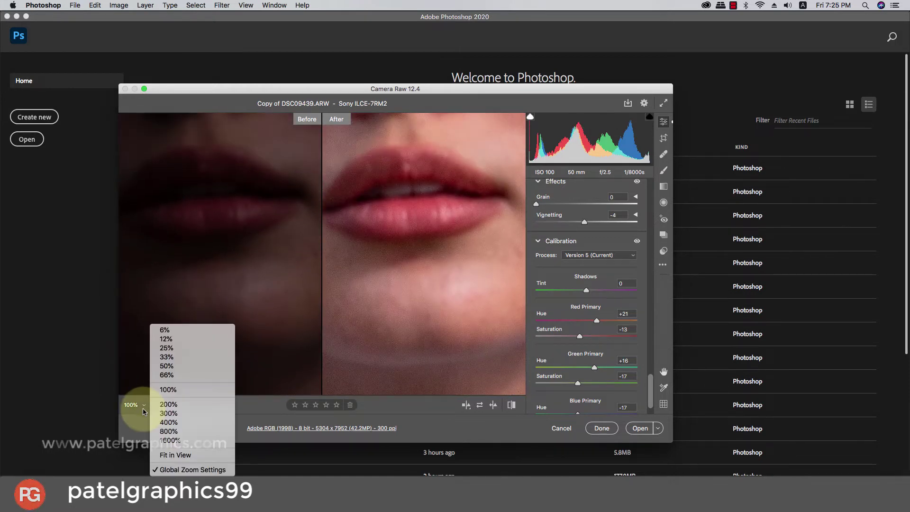
{"action": "left_click", "coordinate": [173, 374]}
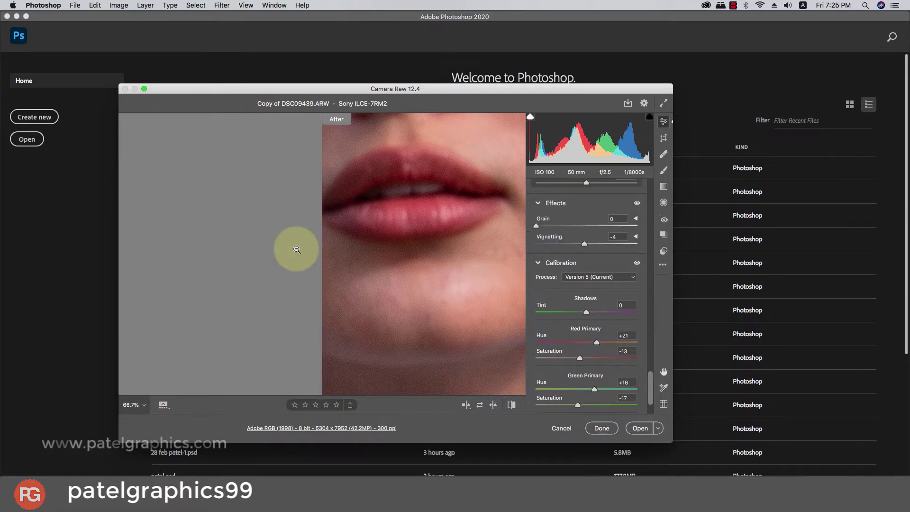
{"action": "scroll", "coordinate": [308, 252], "scroll_direction": "up", "scroll_amount": 5}
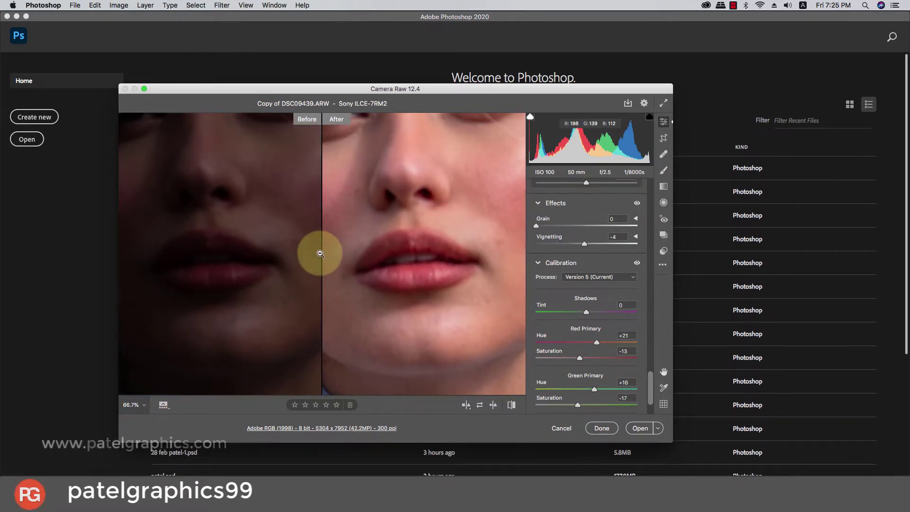
{"action": "scroll", "coordinate": [320, 256], "scroll_direction": "up", "scroll_amount": 5}
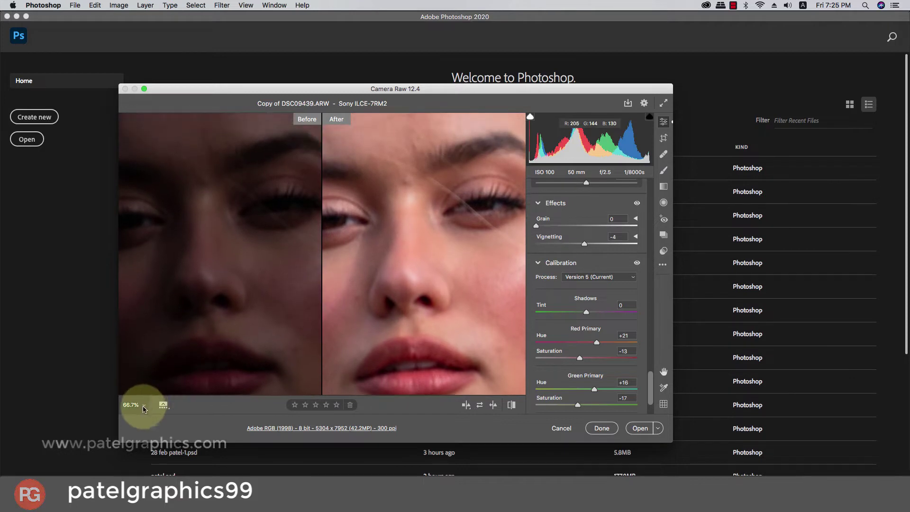
{"action": "left_click", "coordinate": [144, 406]}
{"action": "left_click", "coordinate": [176, 348]}
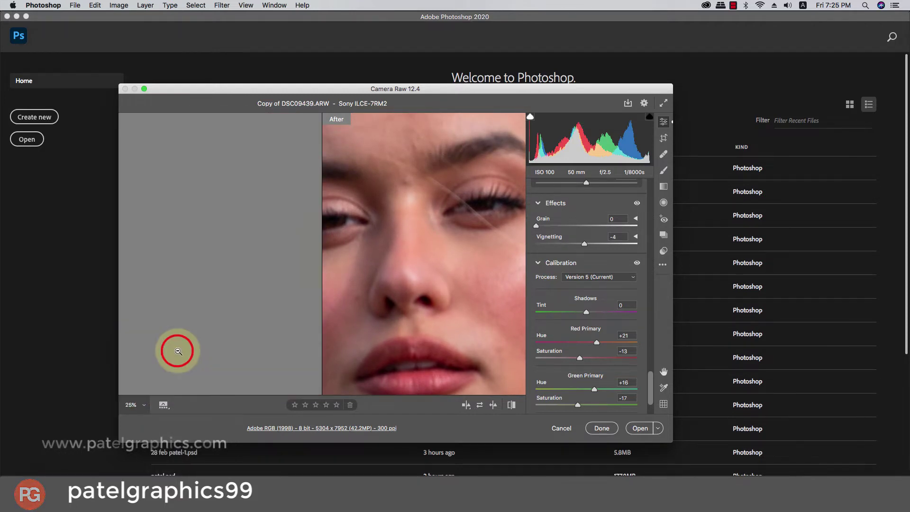
{"action": "scroll", "coordinate": [284, 301], "scroll_direction": "down", "scroll_amount": 2}
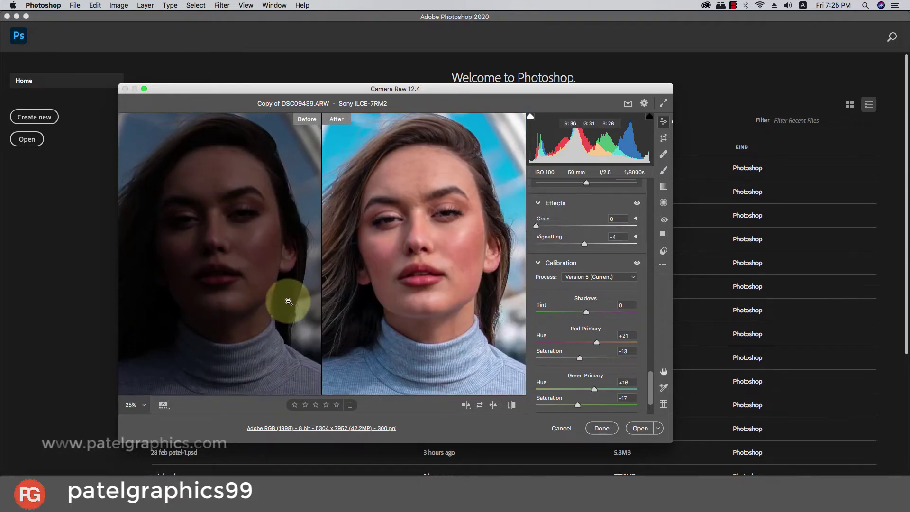
{"action": "left_click", "coordinate": [140, 405]}
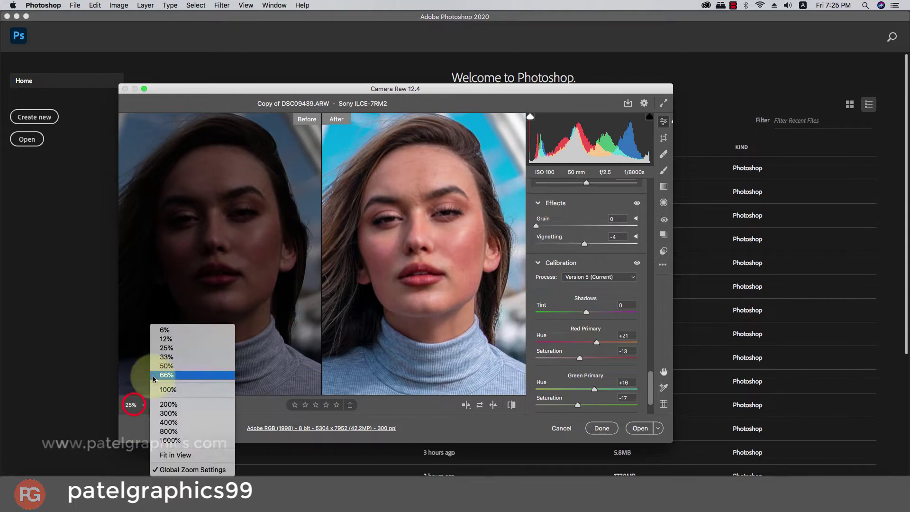
{"action": "left_click", "coordinate": [169, 329]}
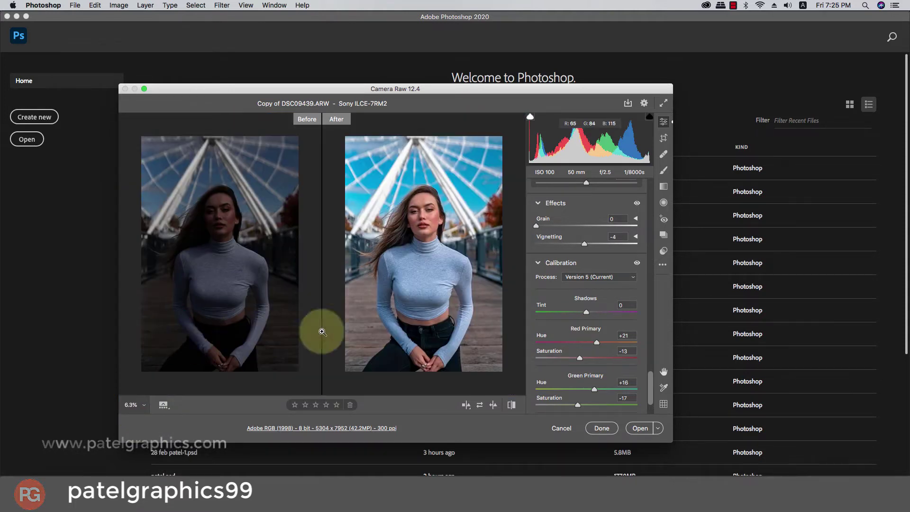
Open the developed raw photo in Photoshop and duplicate its Background layer.
{"action": "left_click", "coordinate": [616, 429]}
{"action": "key", "text": "super+j"}
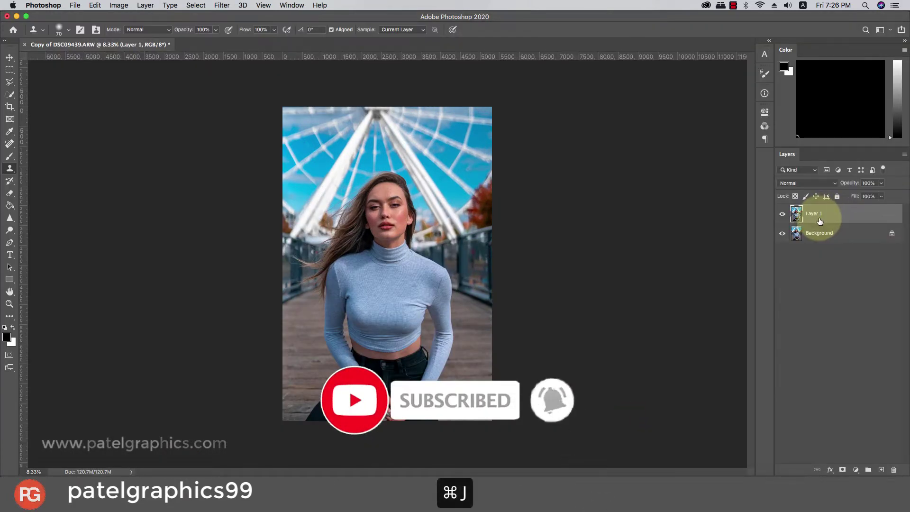
Smooth the skin on the cheek beside the nose, on the photo's left side, with the Mixer Brush.
{"action": "left_click", "coordinate": [10, 156]}
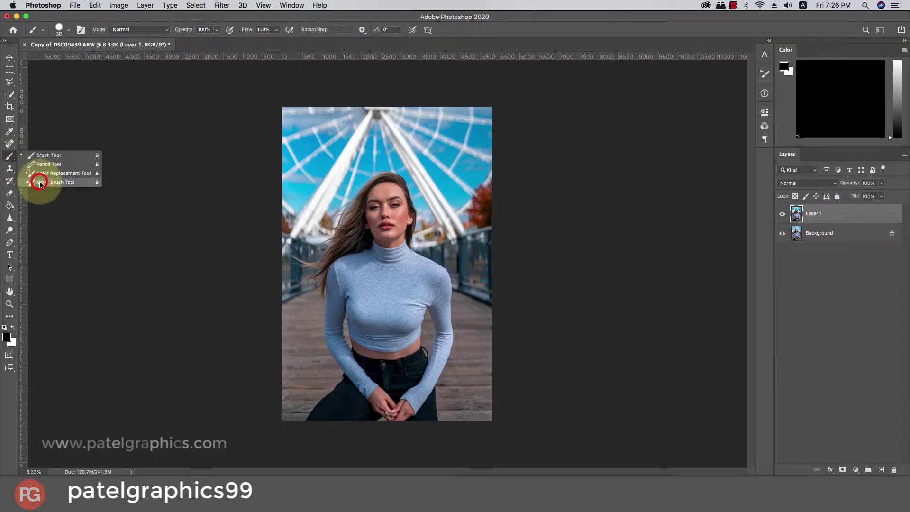
{"action": "left_click", "coordinate": [52, 182]}
{"action": "scroll", "coordinate": [365, 197], "scroll_direction": "up", "scroll_amount": 5}
{"action": "scroll", "coordinate": [365, 197], "scroll_direction": "up", "scroll_amount": 5}
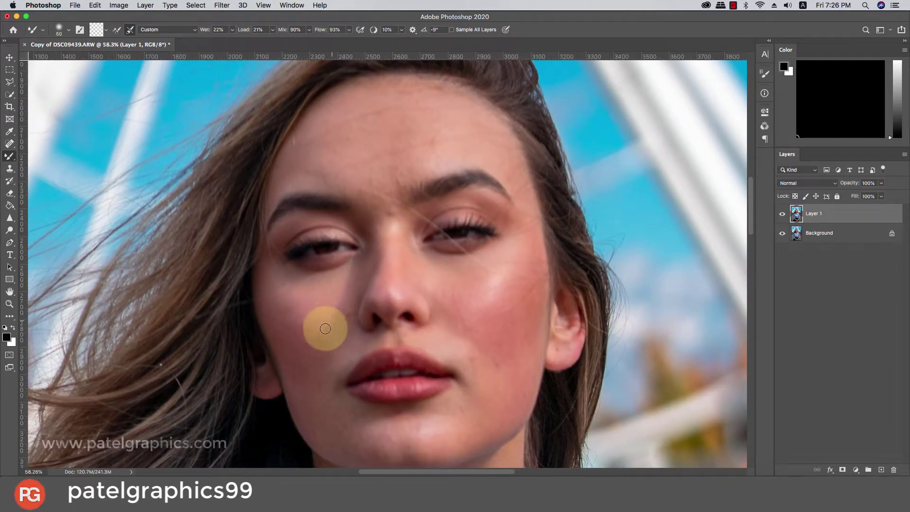
{"action": "left_click_drag", "start_coordinate": [325, 329], "coordinate": [342, 313]}
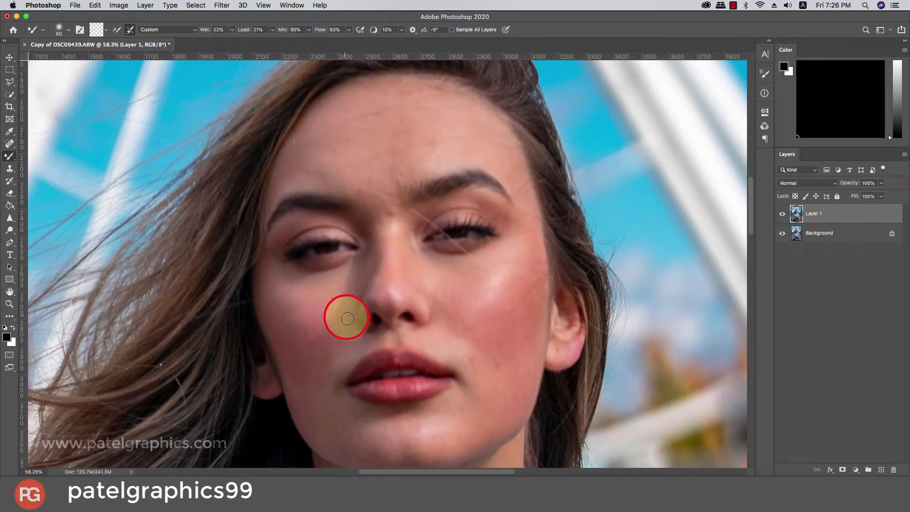
Blend the skin of the chin and the cheek on the photo's right side, adjusting the Mixer Brush size to 80.
{"action": "key", "text": "bracketright"}
{"action": "mouse_move", "coordinate": [415, 428]}
{"action": "left_mouse_down"}
{"action": "mouse_move", "coordinate": [435, 439]}
{"action": "mouse_move", "coordinate": [452, 417]}
{"action": "left_mouse_up"}
{"action": "mouse_move", "coordinate": [454, 415]}
{"action": "left_mouse_down"}
{"action": "mouse_move", "coordinate": [476, 371]}
{"action": "mouse_move", "coordinate": [470, 351]}
{"action": "mouse_move", "coordinate": [489, 373]}
{"action": "mouse_move", "coordinate": [504, 332]}
{"action": "mouse_move", "coordinate": [474, 323]}
{"action": "mouse_move", "coordinate": [464, 333]}
{"action": "mouse_move", "coordinate": [484, 313]}
{"action": "mouse_move", "coordinate": [507, 325]}
{"action": "left_mouse_up"}
{"action": "key", "text": "bracketright"}
{"action": "key", "text": "bracketright"}
{"action": "left_click", "coordinate": [465, 327]}
{"action": "key", "text": "bracketleft"}
{"action": "left_click", "coordinate": [488, 321]}
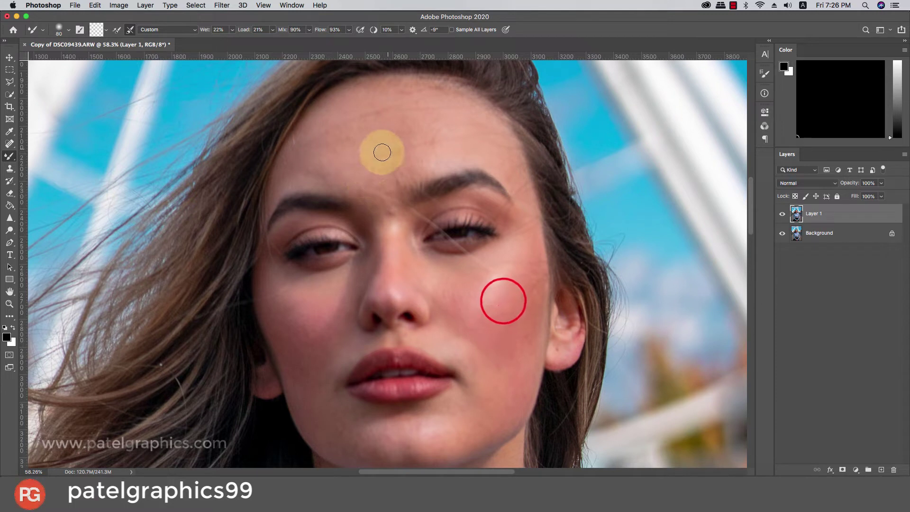
Blend the skin in the middle of the forehead with the Mixer Brush at size 80.
{"action": "left_click", "coordinate": [388, 153]}
{"action": "left_click", "coordinate": [344, 145]}
{"action": "left_click", "coordinate": [334, 150]}
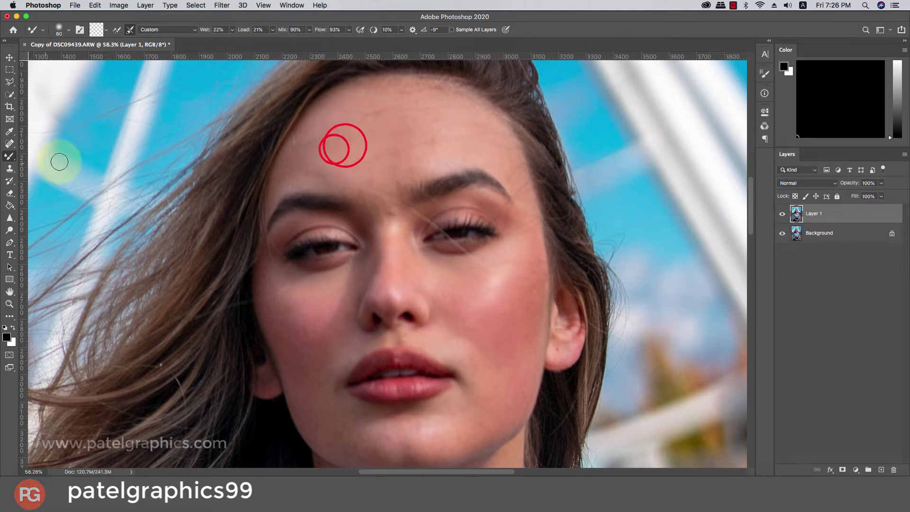
Heal the marks and creases across the forehead with the Spot Healing Brush at size 40.
{"action": "left_click", "coordinate": [9, 144]}
{"action": "left_click_drag", "start_coordinate": [392, 105], "coordinate": [294, 147]}
{"action": "key", "text": "bracketright"}
{"action": "left_click", "coordinate": [349, 166]}
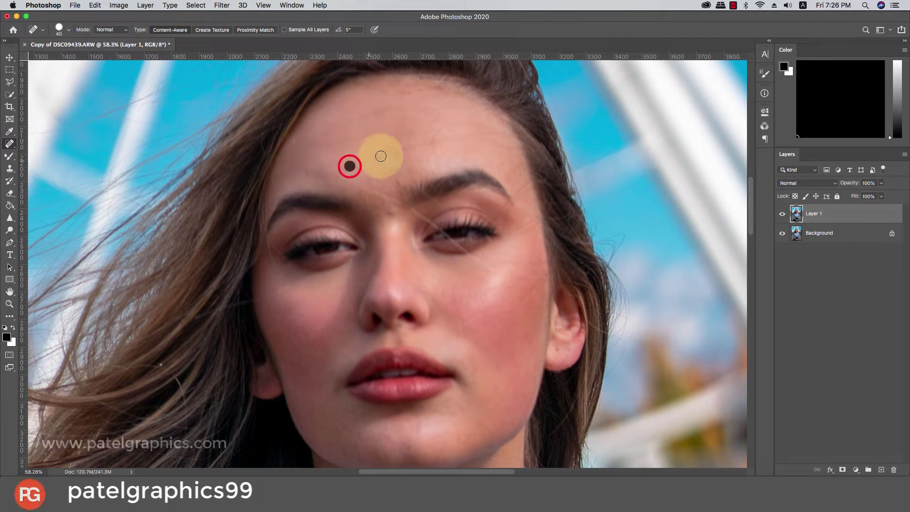
{"action": "mouse_move", "coordinate": [381, 156]}
{"action": "left_mouse_down"}
{"action": "mouse_move", "coordinate": [488, 132]}
{"action": "mouse_move", "coordinate": [442, 128]}
{"action": "left_mouse_up"}
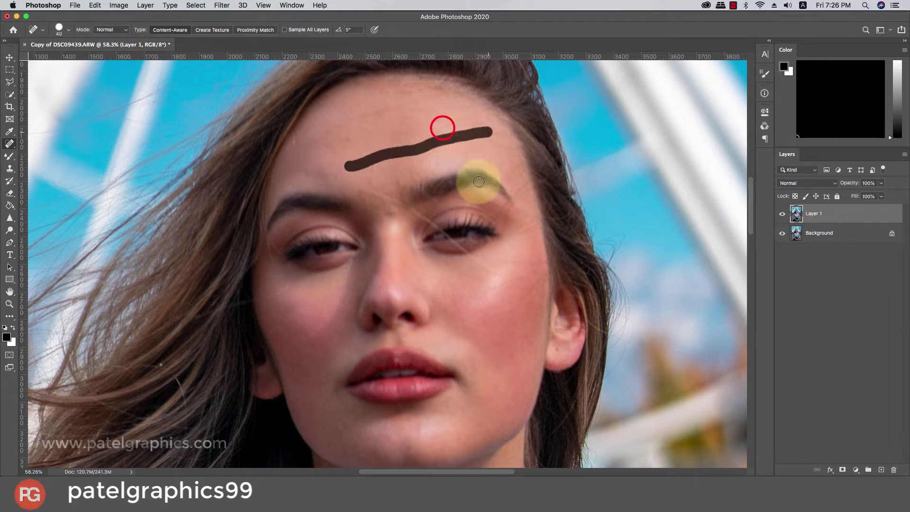
Heal the hair strands and blemishes on the cheek on the photo's right side with the Spot Healing Brush at size 45.
{"action": "key", "text": "bracketright"}
{"action": "left_click", "coordinate": [515, 273]}
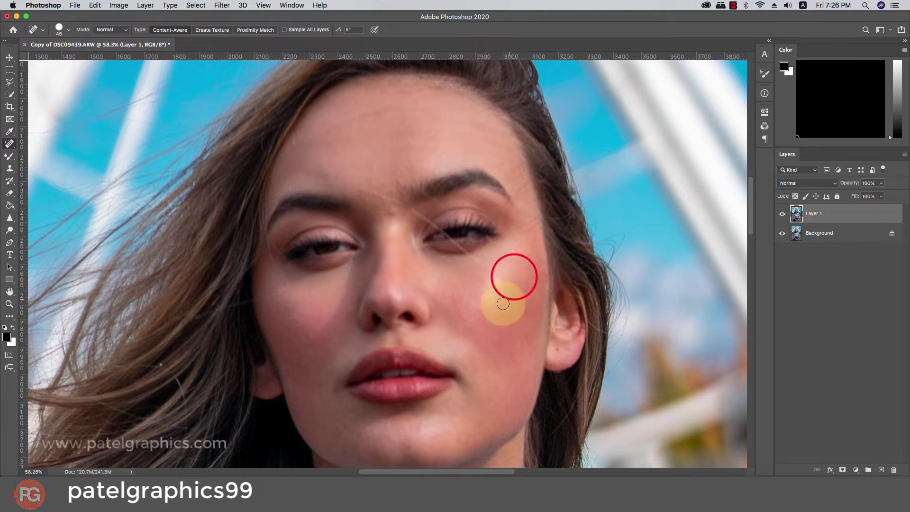
{"action": "left_click_drag", "start_coordinate": [506, 311], "coordinate": [539, 268]}
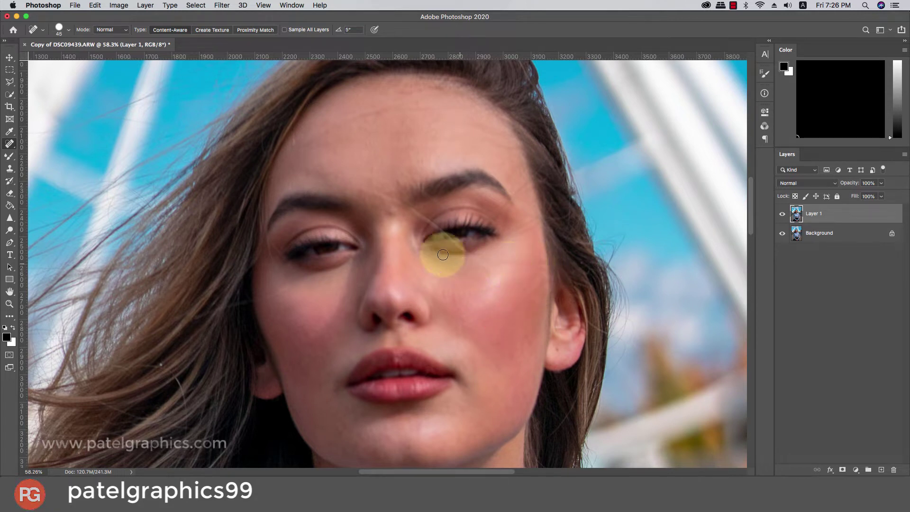
Remove the stray hair running between the eyebrows toward the eye with the Spot Healing Brush at size 25.
{"action": "key", "text": "bracketleft"}
{"action": "key", "text": "bracketleft"}
{"action": "key", "text": "bracketleft"}
{"action": "key", "text": "bracketleft"}
{"action": "left_click", "coordinate": [368, 191]}
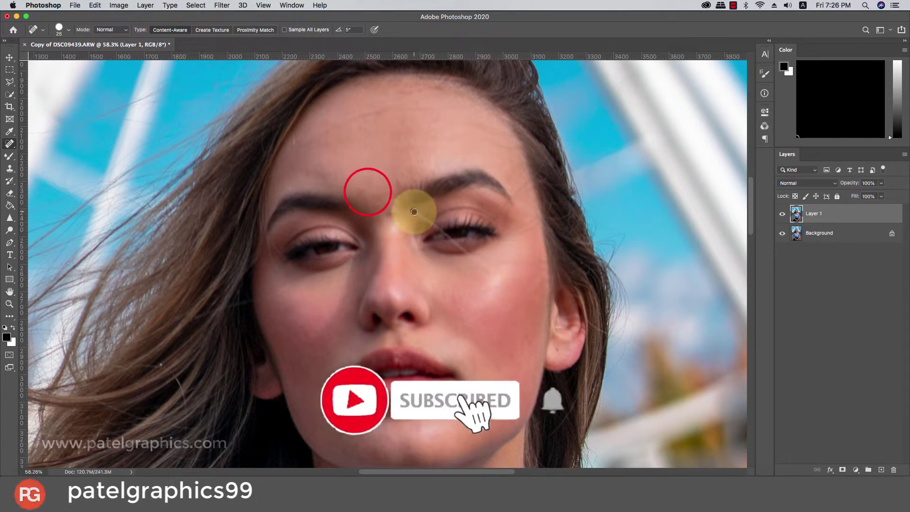
{"action": "mouse_move", "coordinate": [414, 212]}
{"action": "left_mouse_down"}
{"action": "mouse_move", "coordinate": [390, 229]}
{"action": "mouse_move", "coordinate": [437, 227]}
{"action": "mouse_move", "coordinate": [427, 233]}
{"action": "mouse_move", "coordinate": [447, 235]}
{"action": "left_mouse_up"}
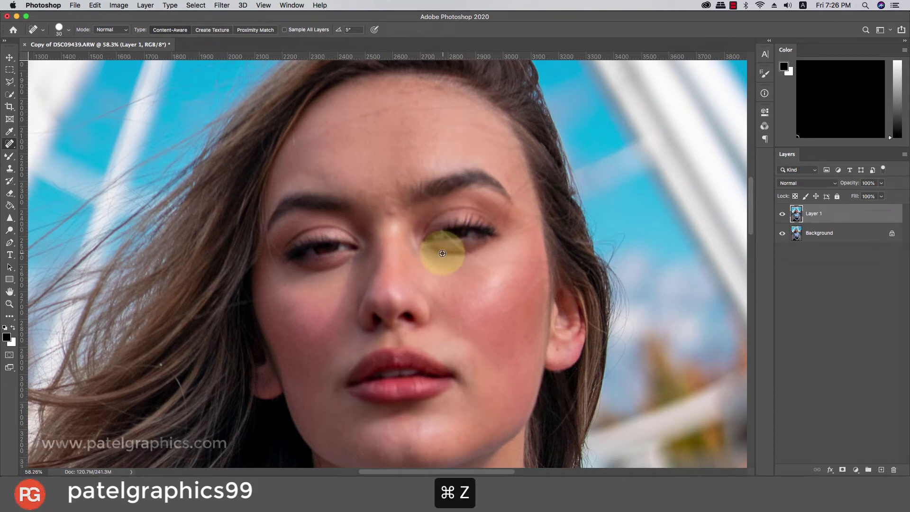
Try to heal the stray hair below the eye on the photo's right side at brush size 30, and undo it.
{"action": "scroll", "coordinate": [442, 253], "scroll_direction": "down", "scroll_amount": 3}
{"action": "scroll", "coordinate": [468, 147], "scroll_direction": "up", "scroll_amount": 2}
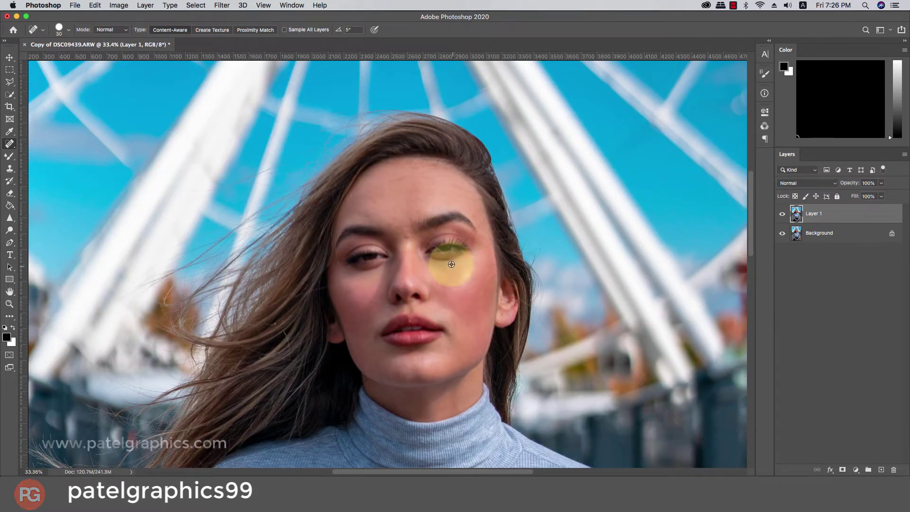
{"action": "scroll", "coordinate": [451, 264], "scroll_direction": "up", "scroll_amount": 5}
{"action": "left_click", "coordinate": [445, 256]}
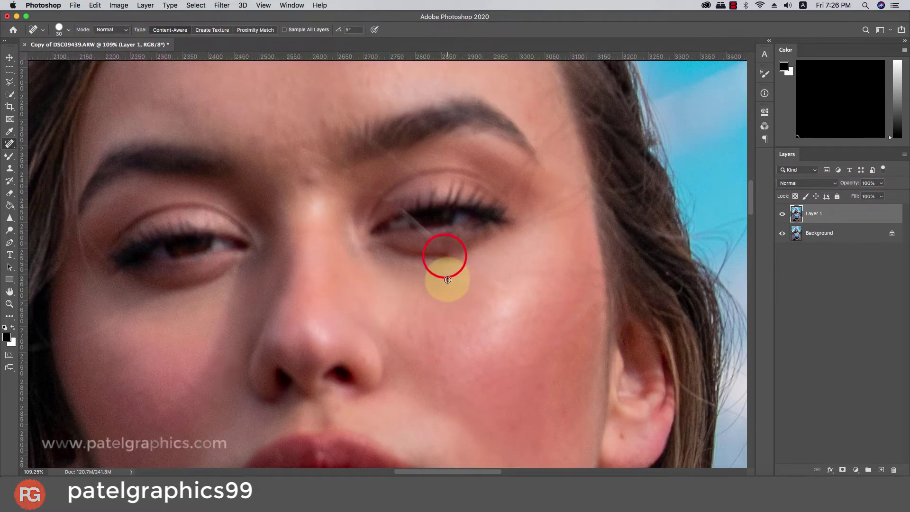
{"action": "scroll", "coordinate": [448, 279], "scroll_direction": "down", "scroll_amount": 4}
{"action": "scroll", "coordinate": [460, 278], "scroll_direction": "up", "scroll_amount": 3}
{"action": "key", "text": "super+z"}
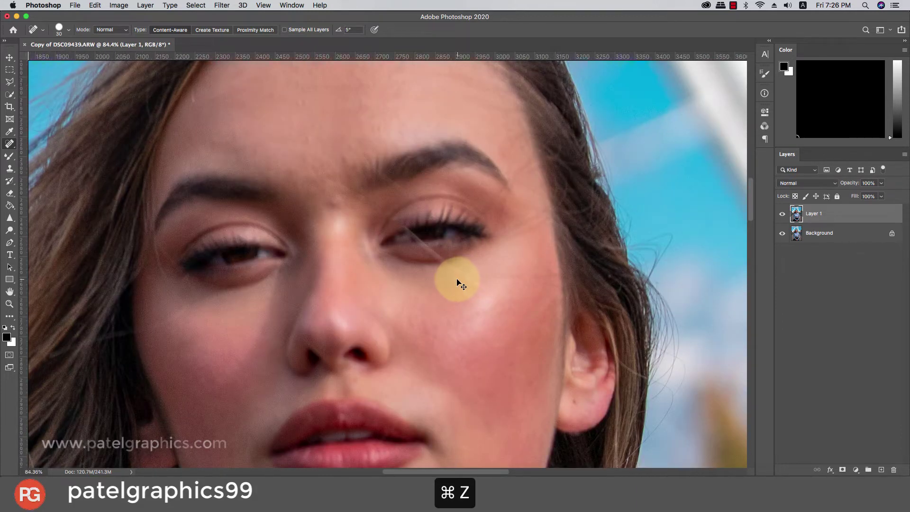
Heal the end of the stray hair just below the eye on the photo's right side and check the whole face.
{"action": "left_click", "coordinate": [450, 266]}
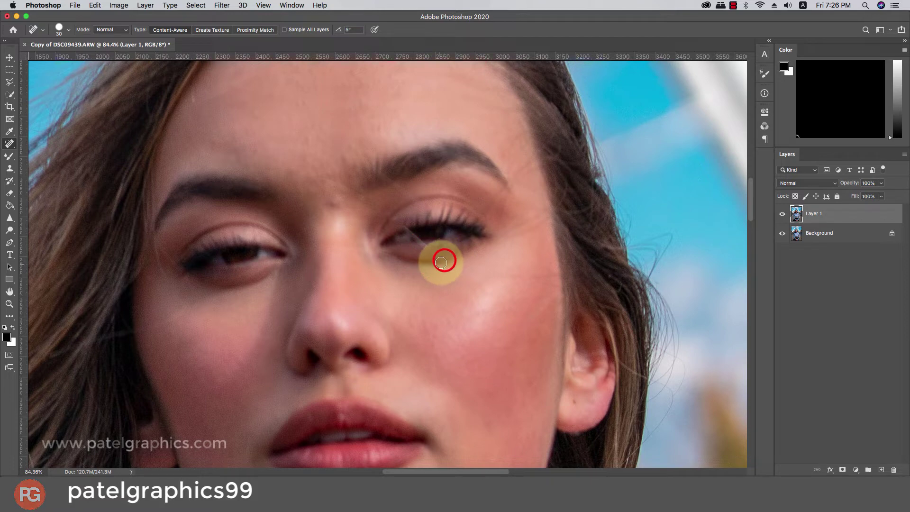
{"action": "scroll", "coordinate": [441, 262], "scroll_direction": "down", "scroll_amount": 4}
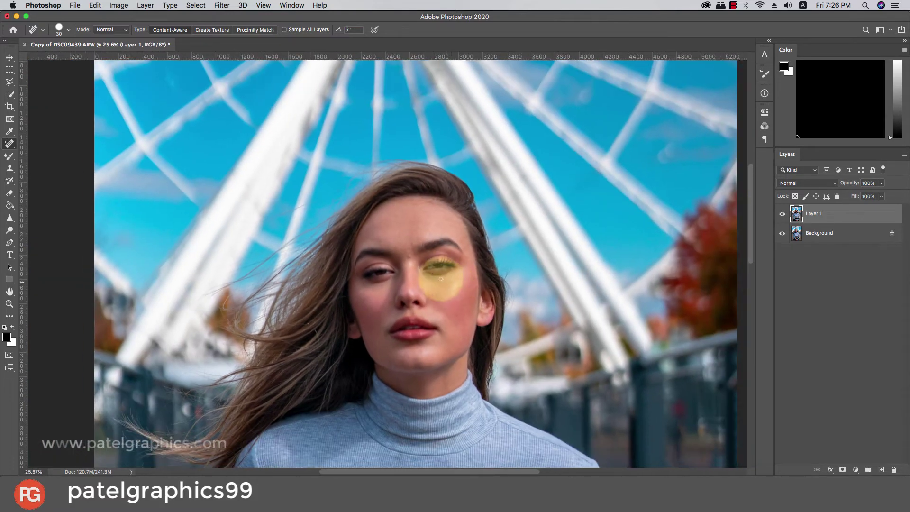
{"action": "scroll", "coordinate": [441, 279], "scroll_direction": "up", "scroll_amount": 2}
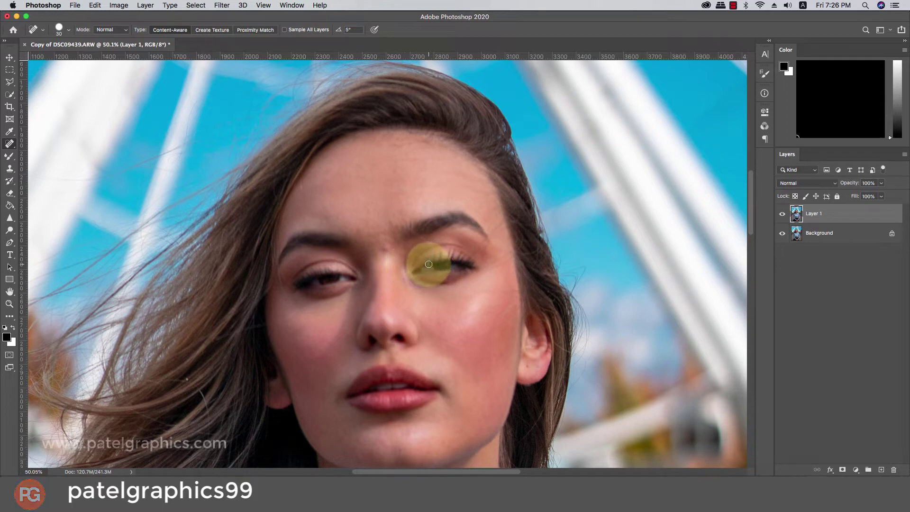
{"action": "scroll", "coordinate": [374, 271], "scroll_direction": "down", "scroll_amount": 3}
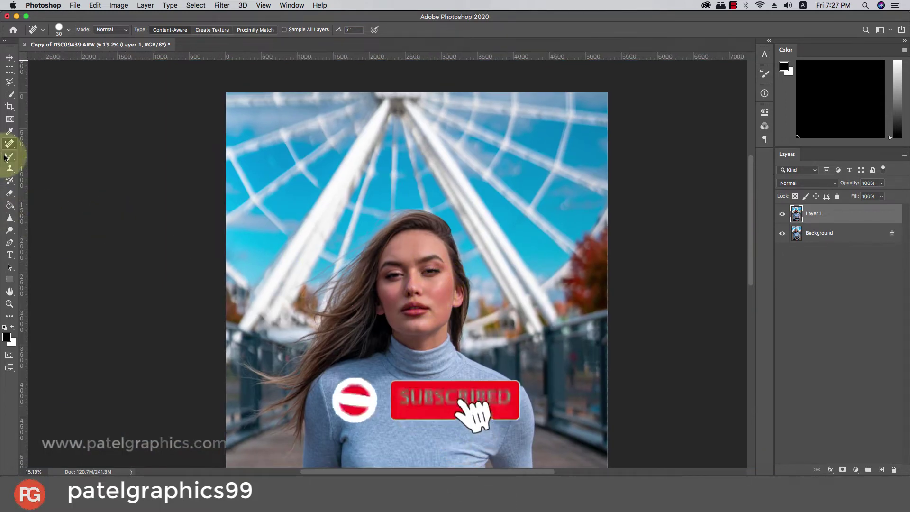
Smooth the forehead above the eyebrows with the Mixer Brush enlarged to size 175.
{"action": "left_click", "coordinate": [14, 162]}
{"action": "left_click", "coordinate": [41, 180]}
{"action": "scroll", "coordinate": [425, 253], "scroll_direction": "up", "scroll_amount": 2}
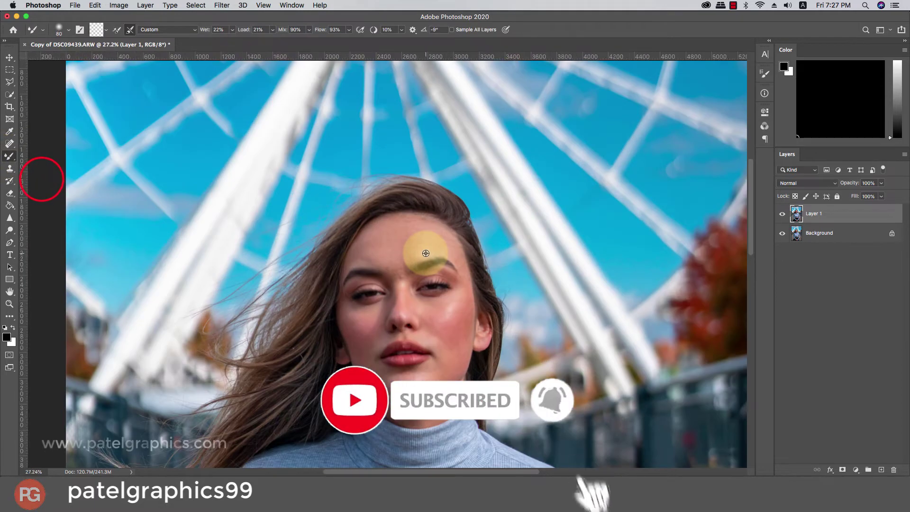
{"action": "key", "text": "bracketright"}
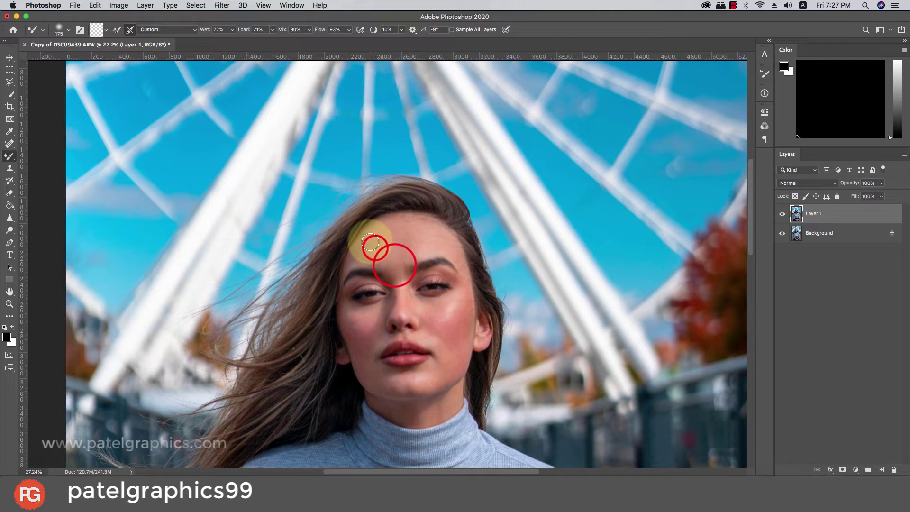
{"action": "scroll", "coordinate": [371, 246], "scroll_direction": "up", "scroll_amount": 1}
{"action": "left_click", "coordinate": [389, 234]}
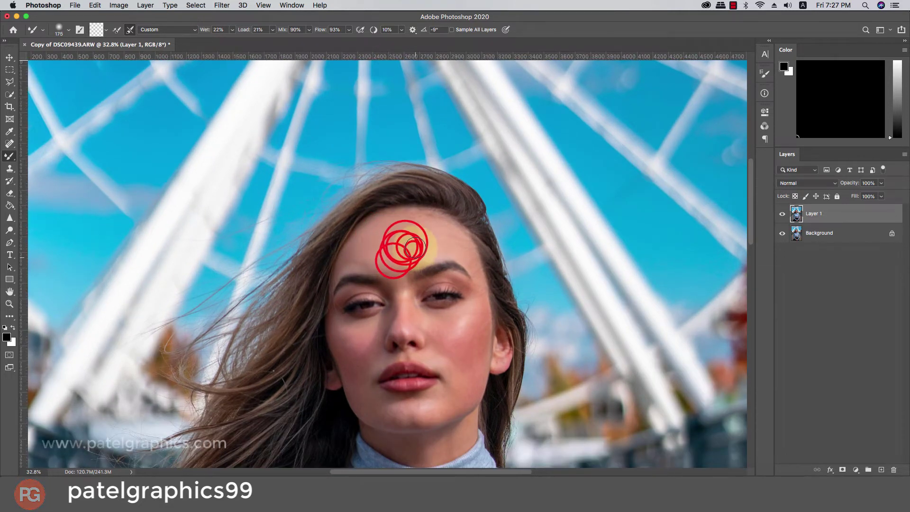
Blend the skin from the forehead down the cheek on the photo's right side and over the nose bridge, resizing the Mixer Brush to fit.
{"action": "mouse_move", "coordinate": [426, 243]}
{"action": "left_mouse_down"}
{"action": "mouse_move", "coordinate": [417, 224]}
{"action": "mouse_move", "coordinate": [462, 246]}
{"action": "mouse_move", "coordinate": [430, 233]}
{"action": "mouse_move", "coordinate": [425, 240]}
{"action": "mouse_move", "coordinate": [421, 230]}
{"action": "mouse_move", "coordinate": [450, 236]}
{"action": "mouse_move", "coordinate": [414, 222]}
{"action": "mouse_move", "coordinate": [422, 220]}
{"action": "mouse_move", "coordinate": [407, 239]}
{"action": "mouse_move", "coordinate": [413, 260]}
{"action": "mouse_move", "coordinate": [460, 254]}
{"action": "mouse_move", "coordinate": [476, 271]}
{"action": "mouse_move", "coordinate": [481, 293]}
{"action": "mouse_move", "coordinate": [456, 333]}
{"action": "mouse_move", "coordinate": [485, 327]}
{"action": "mouse_move", "coordinate": [483, 314]}
{"action": "mouse_move", "coordinate": [455, 318]}
{"action": "mouse_move", "coordinate": [483, 291]}
{"action": "mouse_move", "coordinate": [475, 301]}
{"action": "mouse_move", "coordinate": [484, 328]}
{"action": "mouse_move", "coordinate": [479, 350]}
{"action": "left_mouse_up"}
{"action": "key", "text": "bracketright"}
{"action": "key", "text": "bracketleft"}
{"action": "key", "text": "bracketright"}
{"action": "key", "text": "bracketleft"}
{"action": "key", "text": "bracketleft"}
{"action": "key", "text": "bracketright"}
{"action": "key", "text": "bracketright"}
{"action": "key", "text": "bracketright"}
{"action": "key", "text": "bracketright"}
{"action": "mouse_move", "coordinate": [476, 313]}
{"action": "left_mouse_down"}
{"action": "mouse_move", "coordinate": [465, 349]}
{"action": "mouse_move", "coordinate": [475, 363]}
{"action": "mouse_move", "coordinate": [431, 365]}
{"action": "mouse_move", "coordinate": [431, 324]}
{"action": "mouse_move", "coordinate": [450, 322]}
{"action": "mouse_move", "coordinate": [452, 355]}
{"action": "mouse_move", "coordinate": [402, 327]}
{"action": "mouse_move", "coordinate": [404, 299]}
{"action": "left_mouse_up"}
{"action": "key", "text": "bracketleft"}
{"action": "key", "text": "bracketleft"}
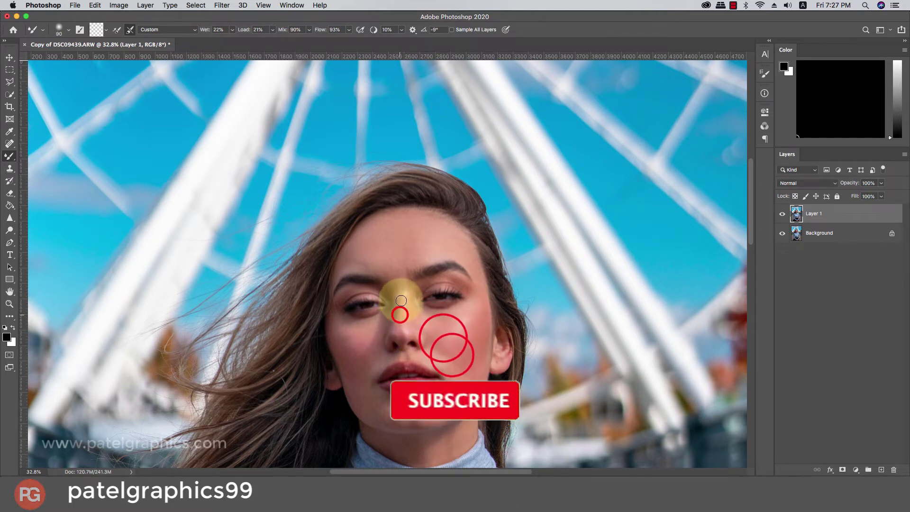
Blend the cheek on the photo's left side, the chin and the jaw with the Mixer Brush.
{"action": "key", "text": "bracketright"}
{"action": "key", "text": "bracketright"}
{"action": "left_click_drag", "start_coordinate": [372, 339], "coordinate": [379, 343]}
{"action": "mouse_move", "coordinate": [379, 341]}
{"action": "left_mouse_down"}
{"action": "mouse_move", "coordinate": [363, 351]}
{"action": "mouse_move", "coordinate": [353, 341]}
{"action": "mouse_move", "coordinate": [351, 362]}
{"action": "mouse_move", "coordinate": [375, 405]}
{"action": "left_mouse_up"}
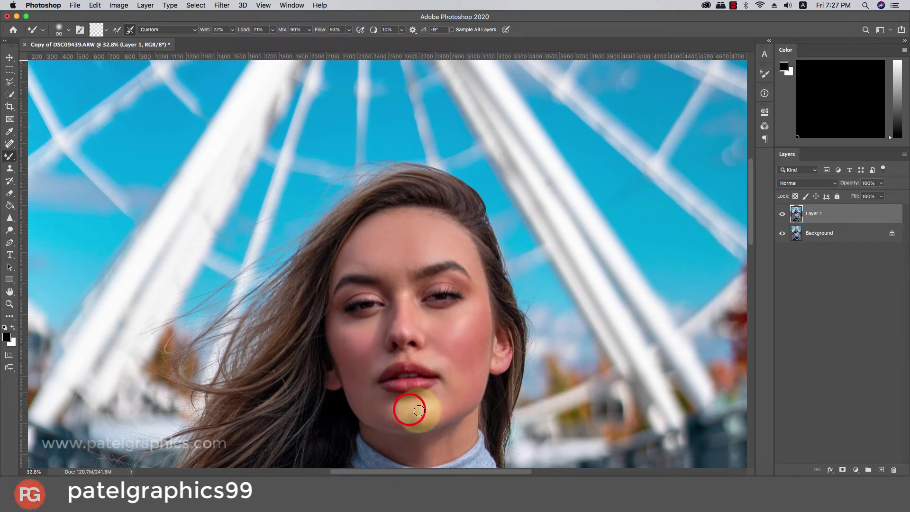
{"action": "mouse_move", "coordinate": [441, 392]}
{"action": "left_mouse_down"}
{"action": "mouse_move", "coordinate": [437, 366]}
{"action": "mouse_move", "coordinate": [447, 347]}
{"action": "mouse_move", "coordinate": [424, 355]}
{"action": "mouse_move", "coordinate": [450, 361]}
{"action": "left_mouse_up"}
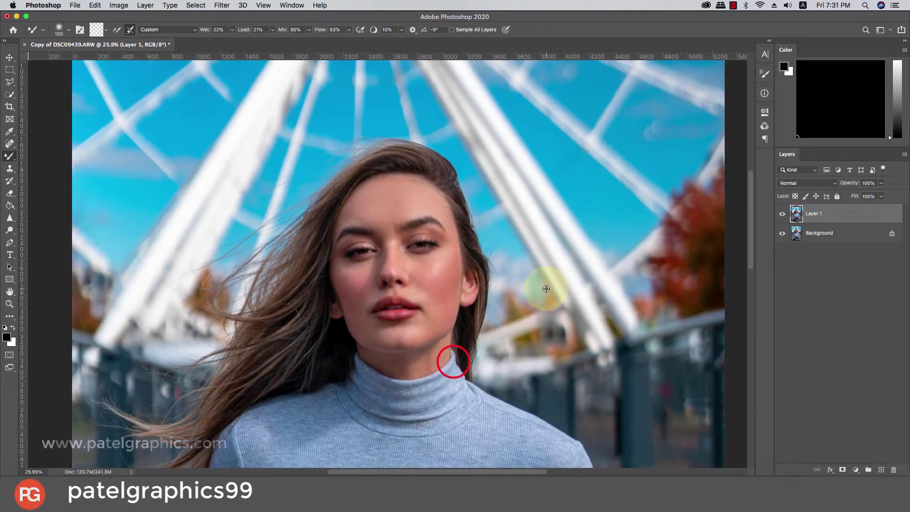
Duplicate Layer 1, invert the copy's colors and set its blend mode to Vivid Light.
{"action": "scroll", "coordinate": [546, 289], "scroll_direction": "down", "scroll_amount": 5}
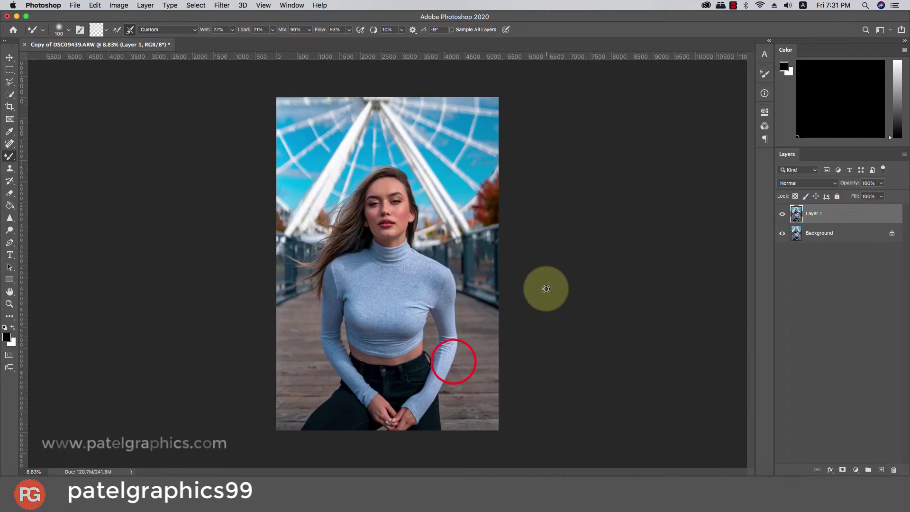
{"action": "key", "text": "super+j"}
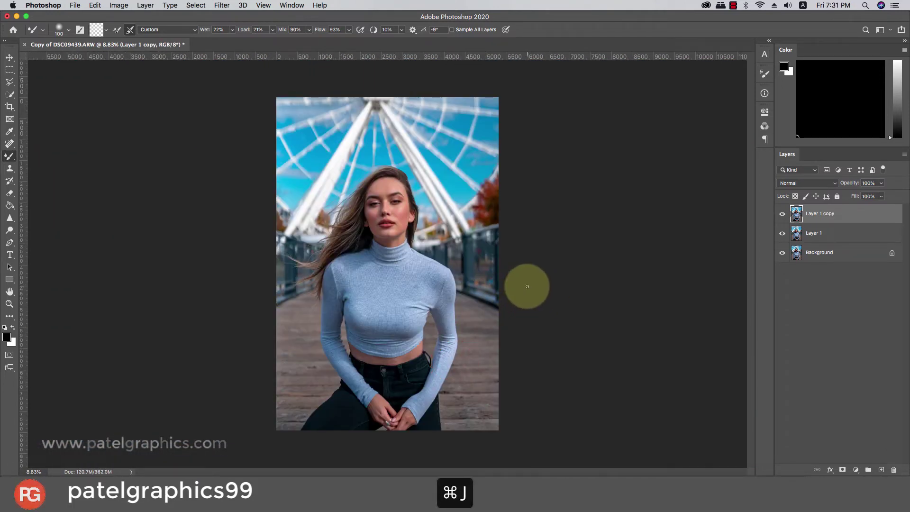
{"action": "key", "text": "super+i"}
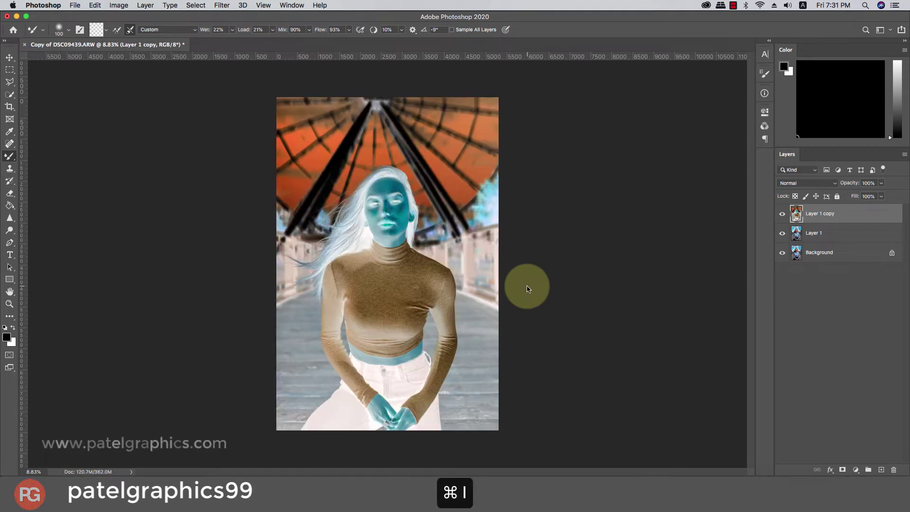
{"action": "left_click", "coordinate": [797, 184]}
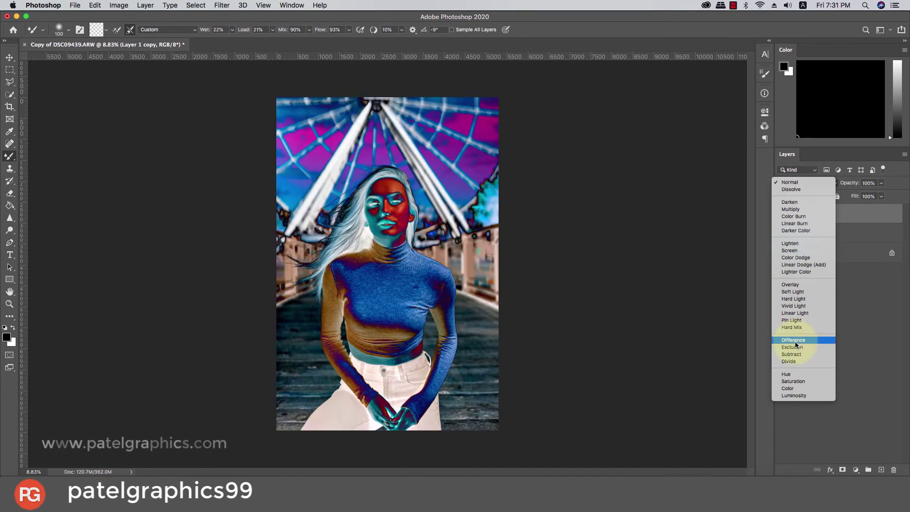
{"action": "left_click", "coordinate": [788, 306]}
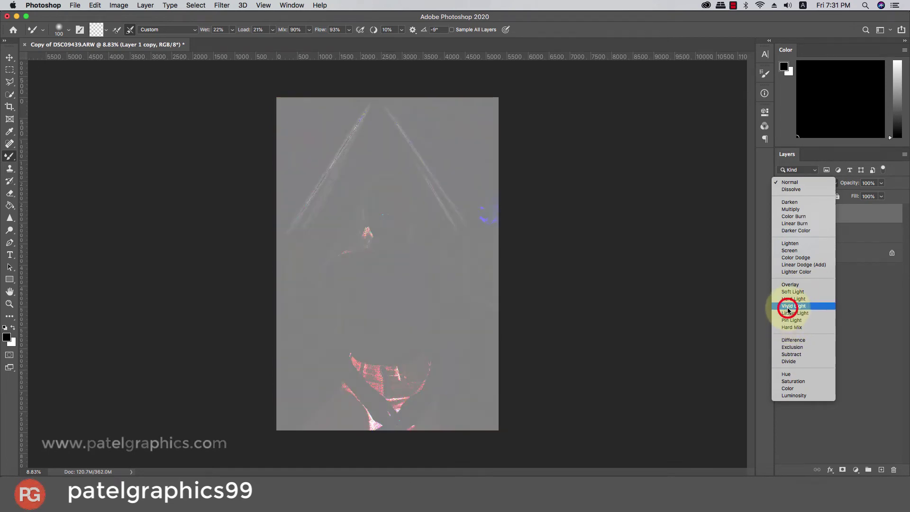
Open the High Pass filter for the inverted layer copy and frame the woman's face in the filter preview.
{"action": "left_click", "coordinate": [220, 6]}
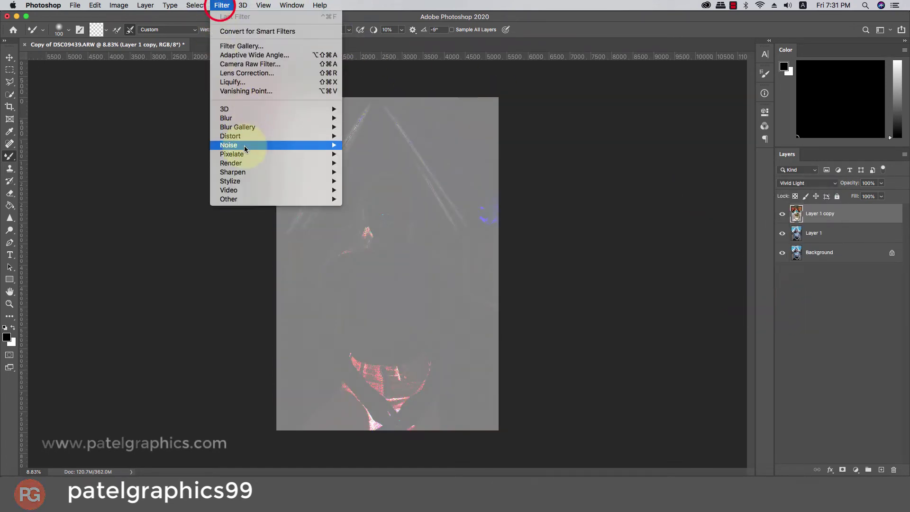
{"action": "mouse_move", "coordinate": [243, 199]}
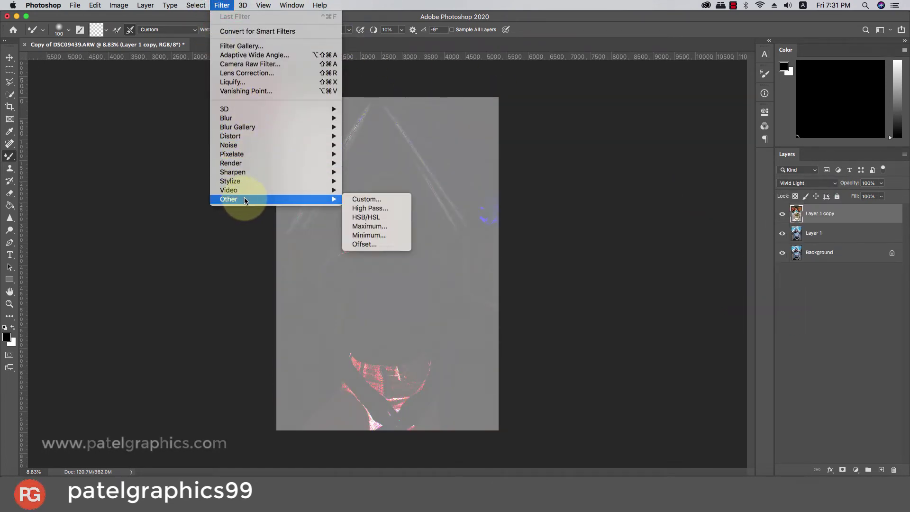
{"action": "left_click", "coordinate": [369, 209]}
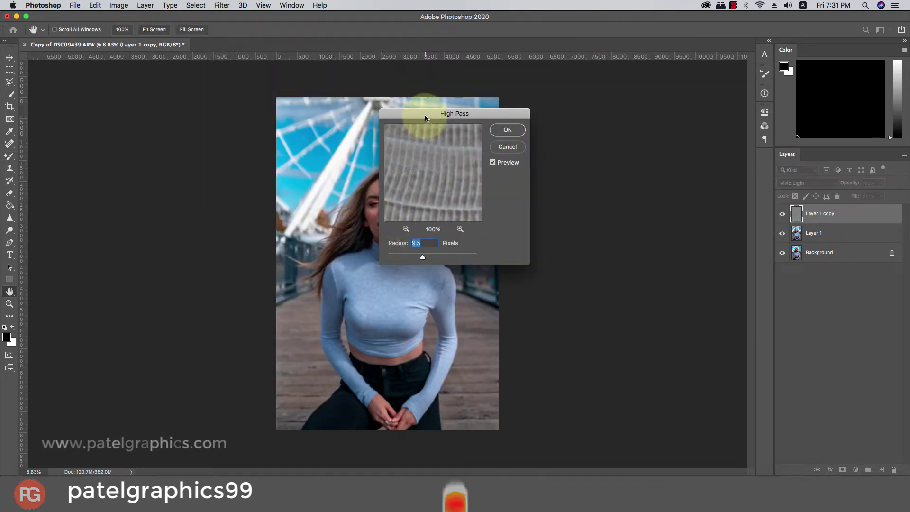
{"action": "left_click_drag", "start_coordinate": [422, 118], "coordinate": [476, 127]}
{"action": "left_click_drag", "start_coordinate": [484, 160], "coordinate": [486, 255]}
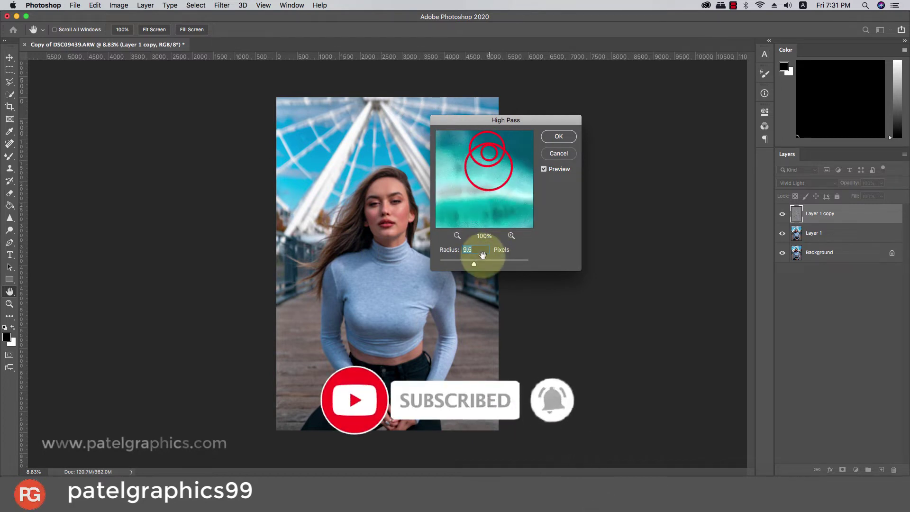
{"action": "left_click", "coordinate": [479, 172]}
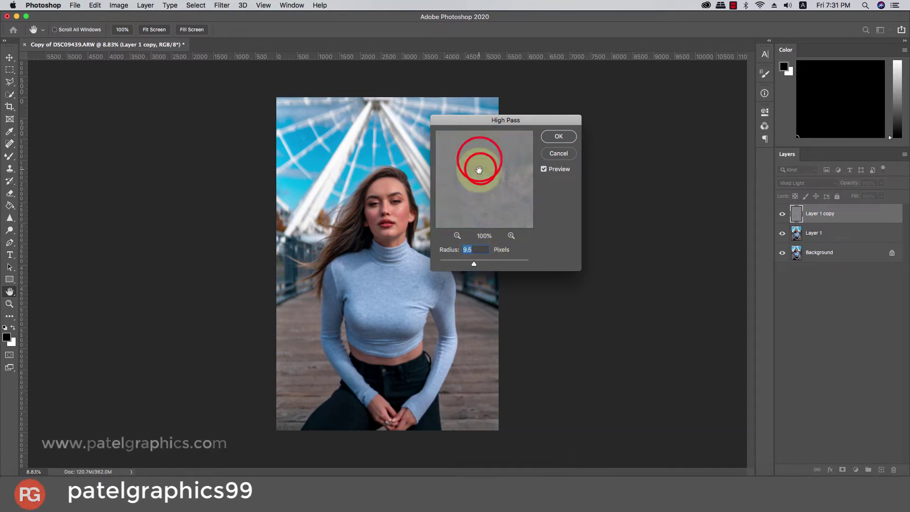
{"action": "left_click_drag", "start_coordinate": [479, 170], "coordinate": [475, 188]}
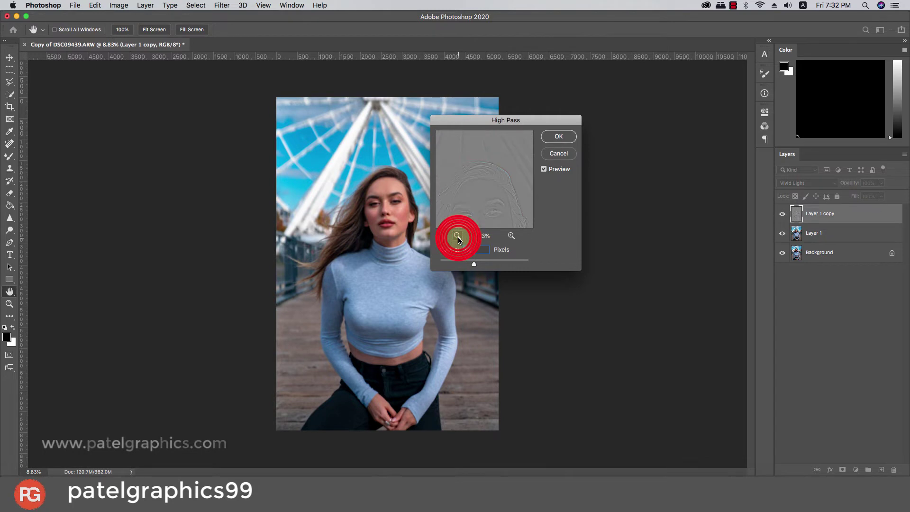
{"action": "left_click_drag", "start_coordinate": [483, 211], "coordinate": [483, 203]}
Apply High Pass to the layer copy with a radius of 9.7 pixels, judging the effect on the enlarged face.
{"action": "mouse_move", "coordinate": [474, 263]}
{"action": "left_mouse_down"}
{"action": "mouse_move", "coordinate": [490, 267]}
{"action": "mouse_move", "coordinate": [480, 264]}
{"action": "left_mouse_up"}
{"action": "left_click", "coordinate": [379, 193], "text": "super"}
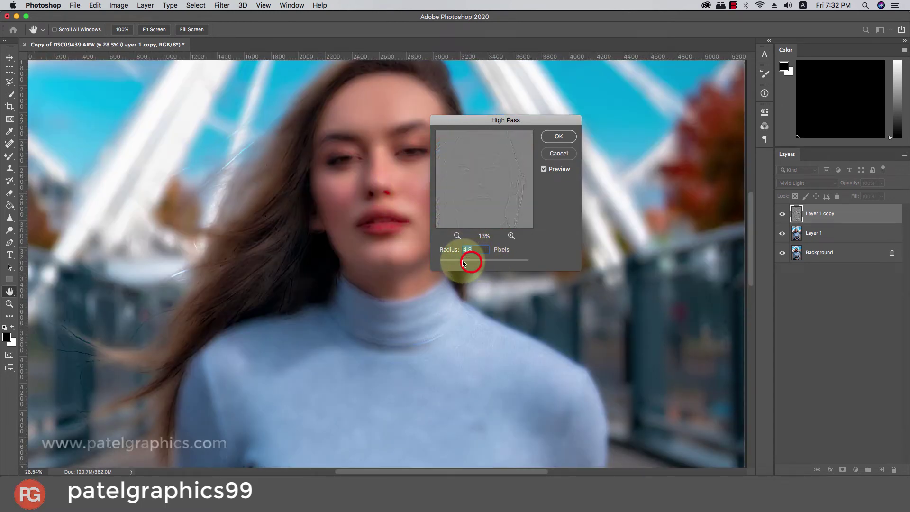
{"action": "left_click_drag", "start_coordinate": [464, 263], "coordinate": [474, 264]}
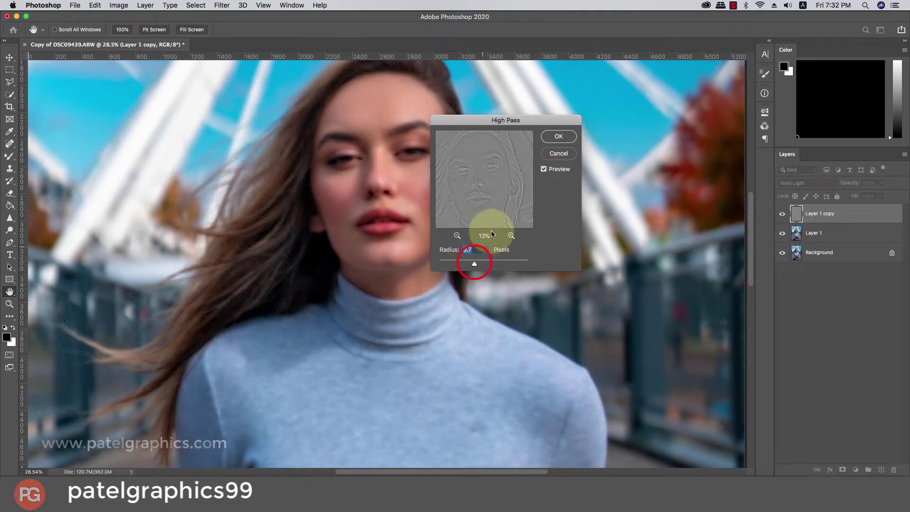
{"action": "left_click", "coordinate": [556, 140]}
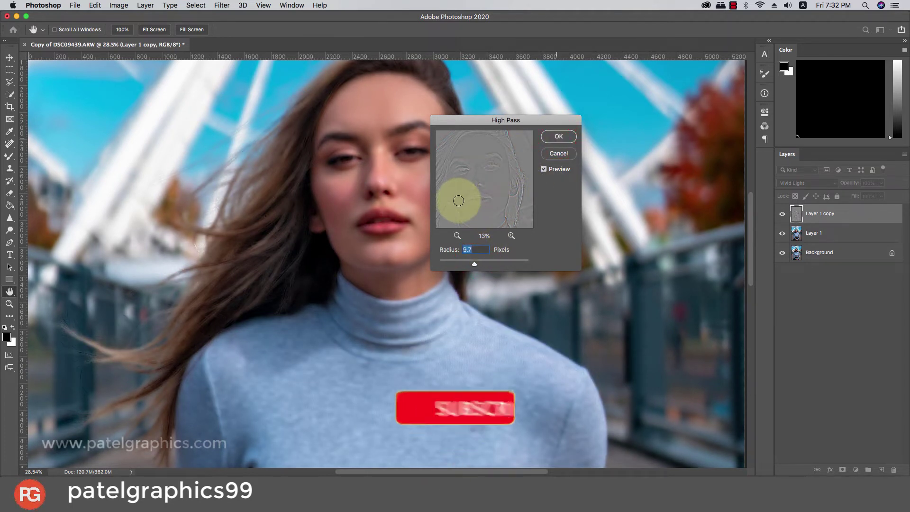
{"action": "key", "text": "b"}
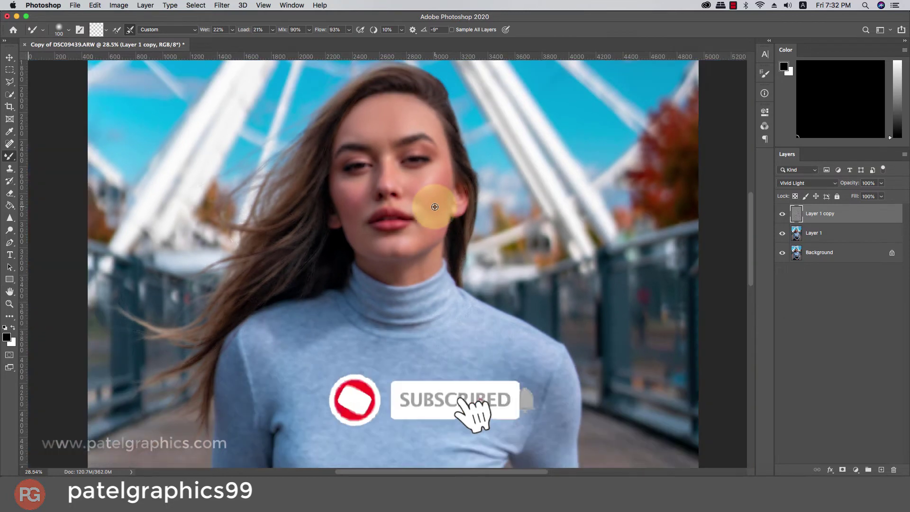
Soften the High Pass layer copy with a slight Gaussian Blur, adjusting the radius while checking the woman's skin.
{"action": "key", "text": "super+0"}
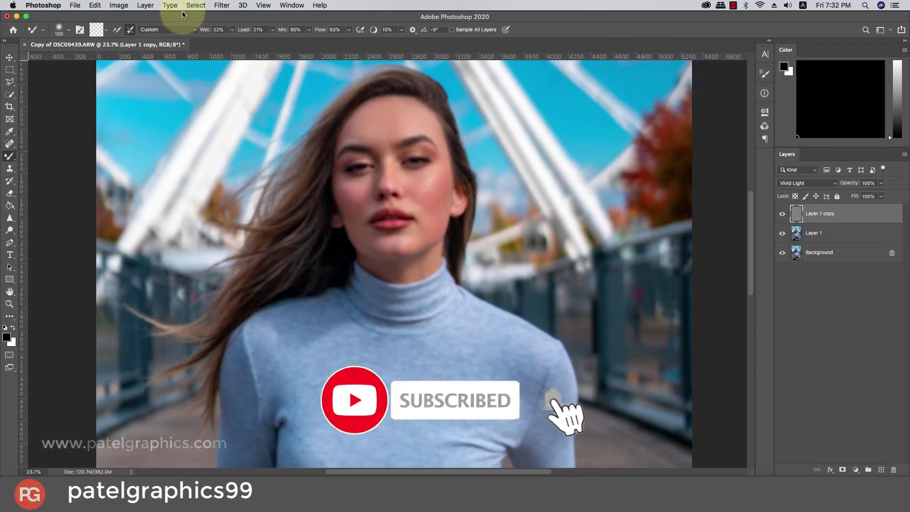
{"action": "left_click", "coordinate": [222, 5]}
{"action": "mouse_move", "coordinate": [253, 127]}
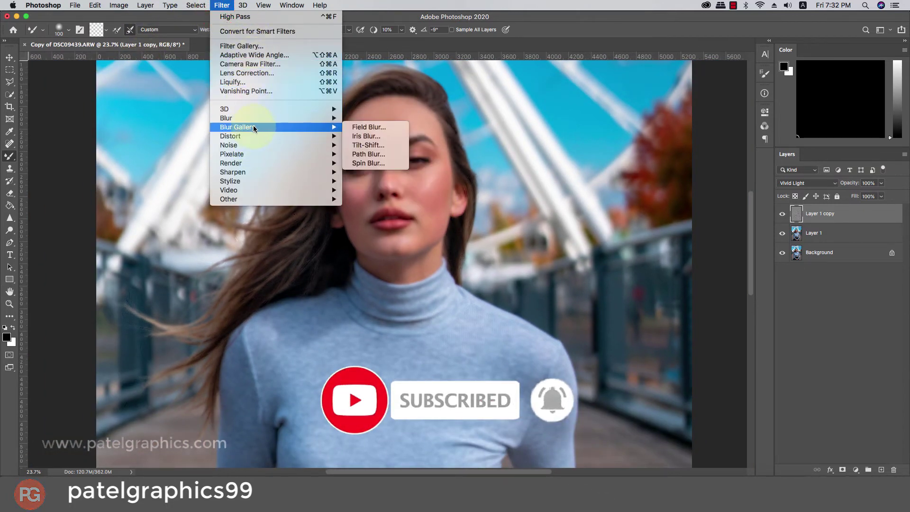
{"action": "left_click", "coordinate": [357, 148]}
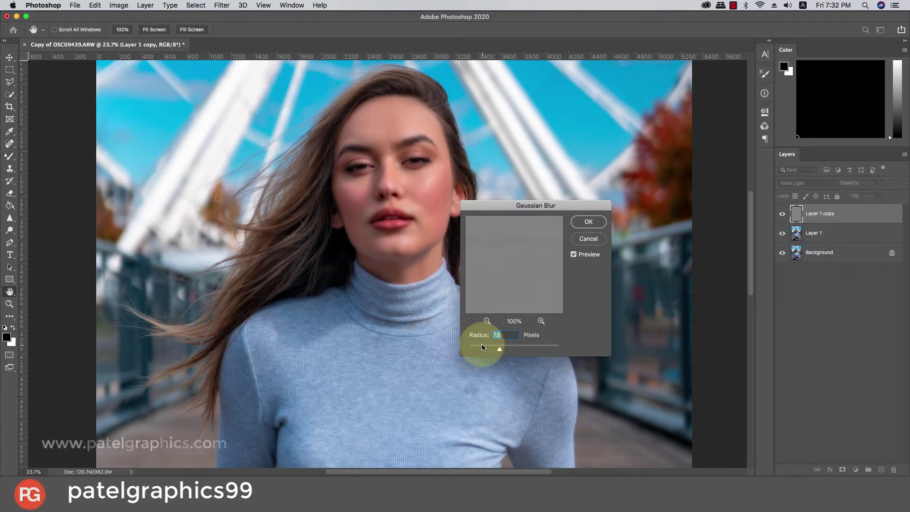
{"action": "left_click", "coordinate": [485, 347]}
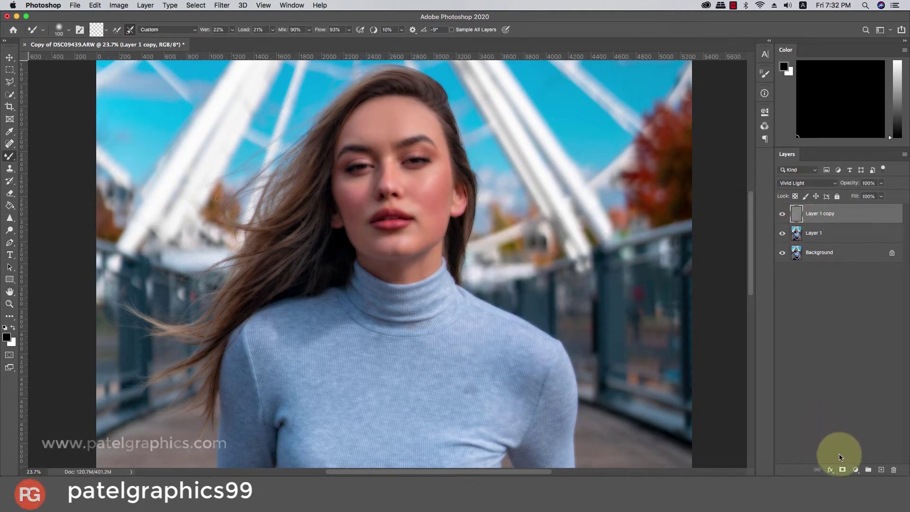
Give Layer 1 copy a layer mask inverted to black and choose the regular Brush with a Soft Round tip.
{"action": "key", "text": "super+i"}
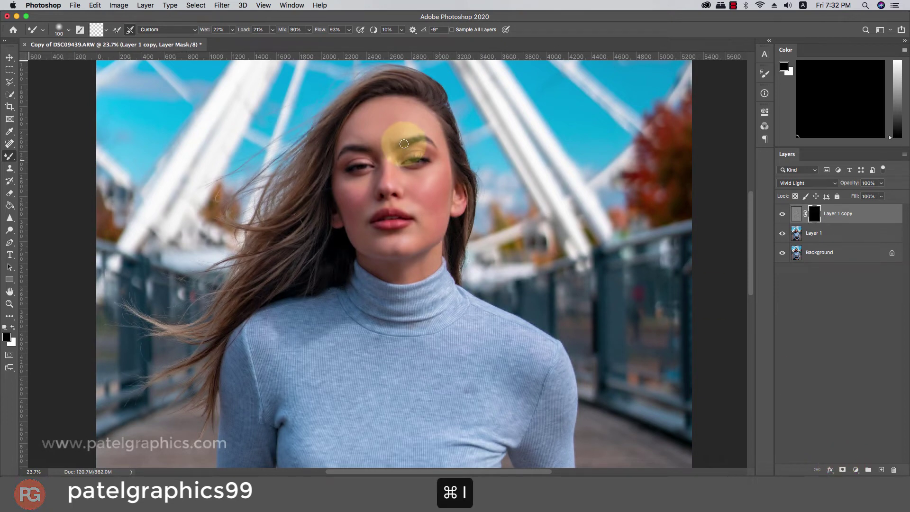
{"action": "scroll", "coordinate": [404, 144], "scroll_direction": "up", "scroll_amount": 5}
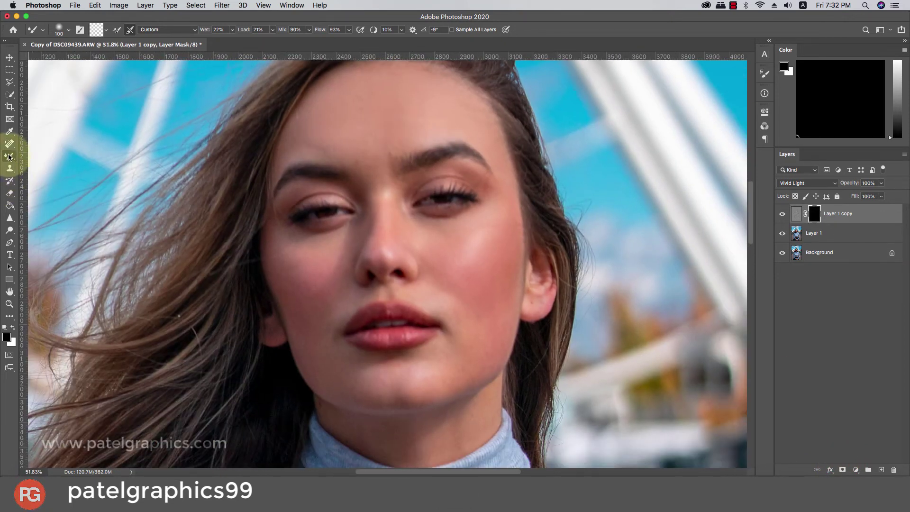
{"action": "right_click", "coordinate": [8, 156]}
{"action": "left_click", "coordinate": [36, 150]}
{"action": "right_click", "coordinate": [322, 125]}
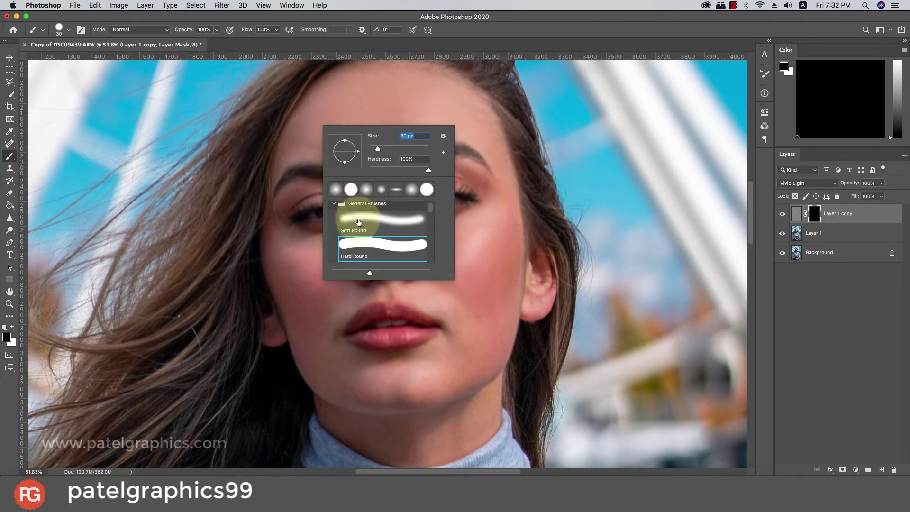
{"action": "left_click", "coordinate": [326, 103]}
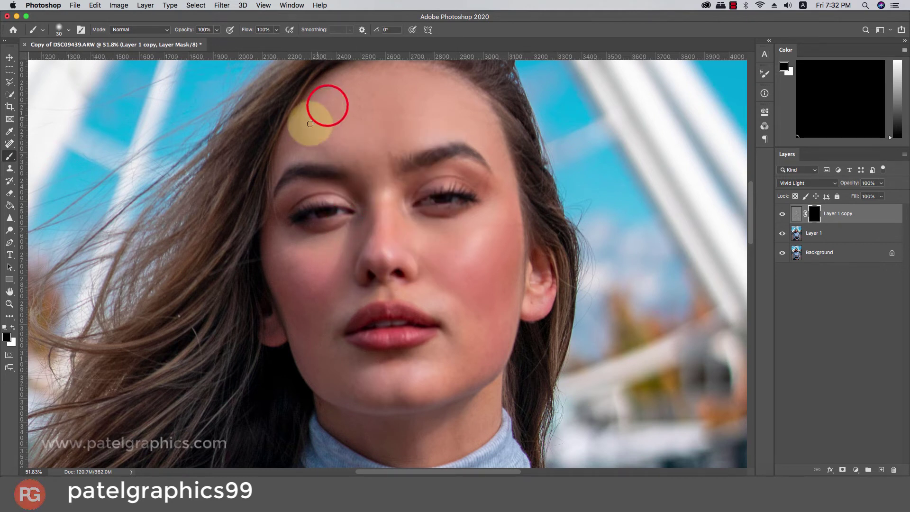
Paint the mask white over the forehead with a soft brush sized between 100 and 250 px.
{"action": "key", "text": "bracketright"}
{"action": "left_click", "coordinate": [360, 105]}
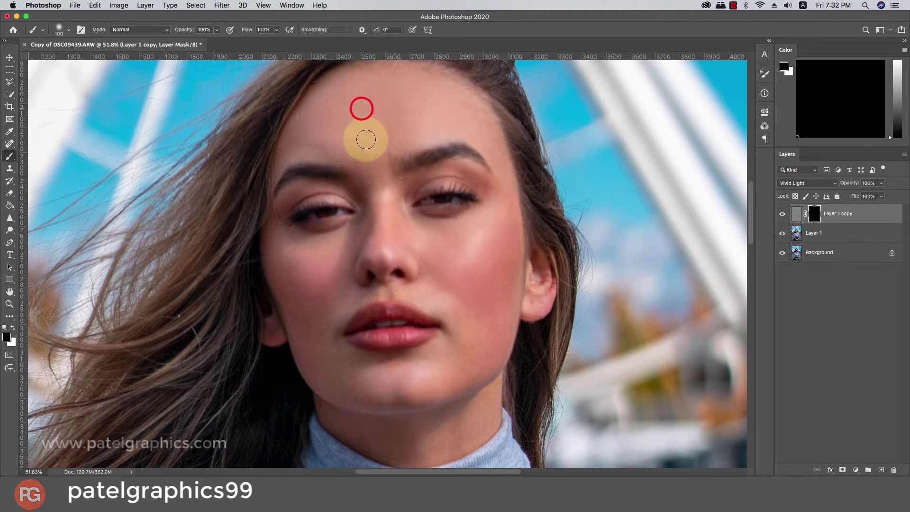
{"action": "key", "text": "x"}
{"action": "left_click", "coordinate": [362, 95]}
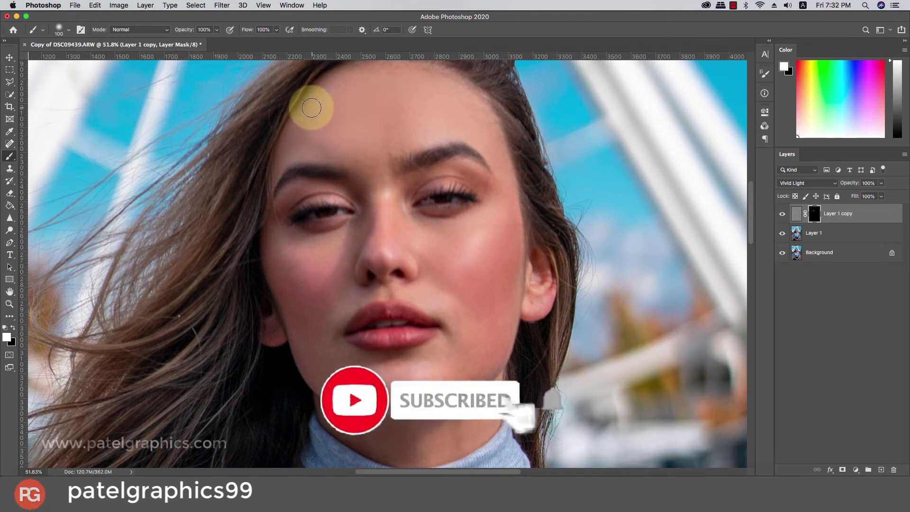
{"action": "left_click", "coordinate": [338, 102]}
{"action": "key", "text": "bracketright"}
{"action": "key", "text": "bracketright"}
{"action": "key", "text": "bracketright"}
{"action": "key", "text": "bracketright"}
{"action": "key", "text": "bracketright"}
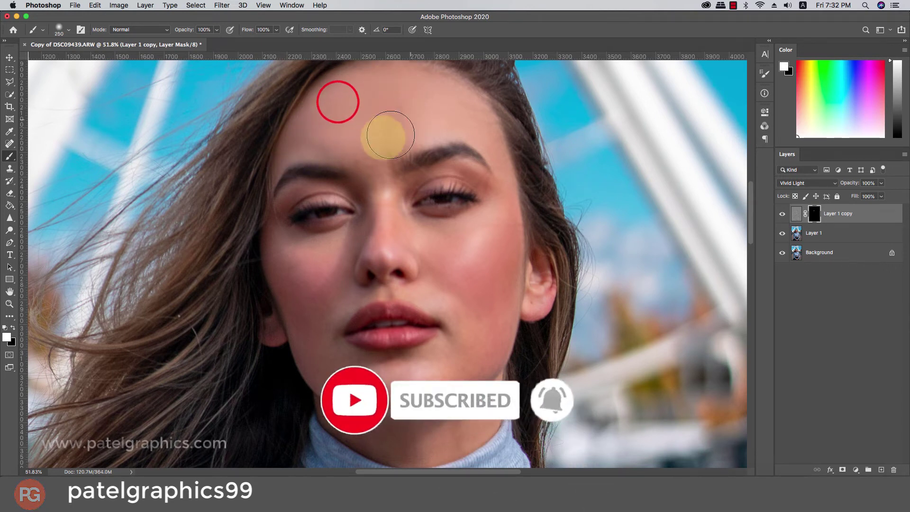
{"action": "key", "text": "bracketleft"}
{"action": "left_click", "coordinate": [404, 123]}
{"action": "left_click", "coordinate": [452, 102]}
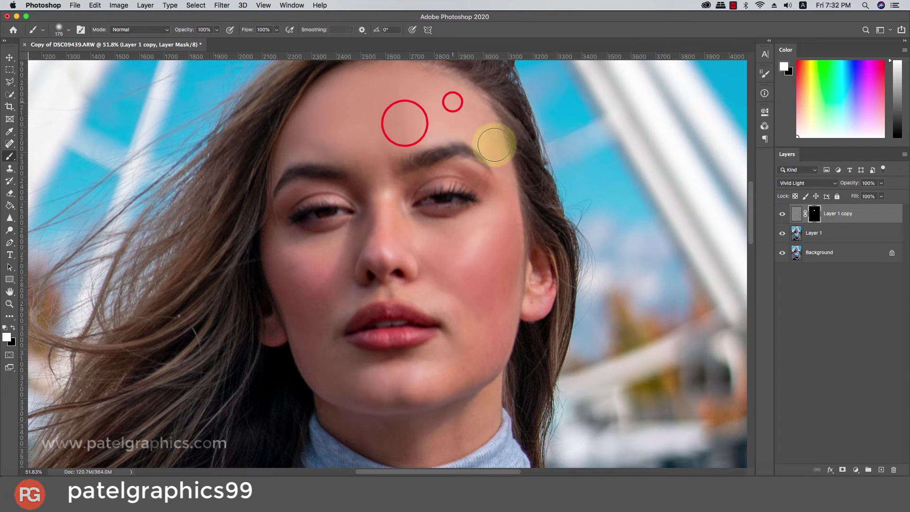
Paint the mask white over the temple, cheek and jaw on the photo's right side with a 125 to 175 px brush.
{"action": "key", "text": "bracketleft"}
{"action": "left_click", "coordinate": [499, 169]}
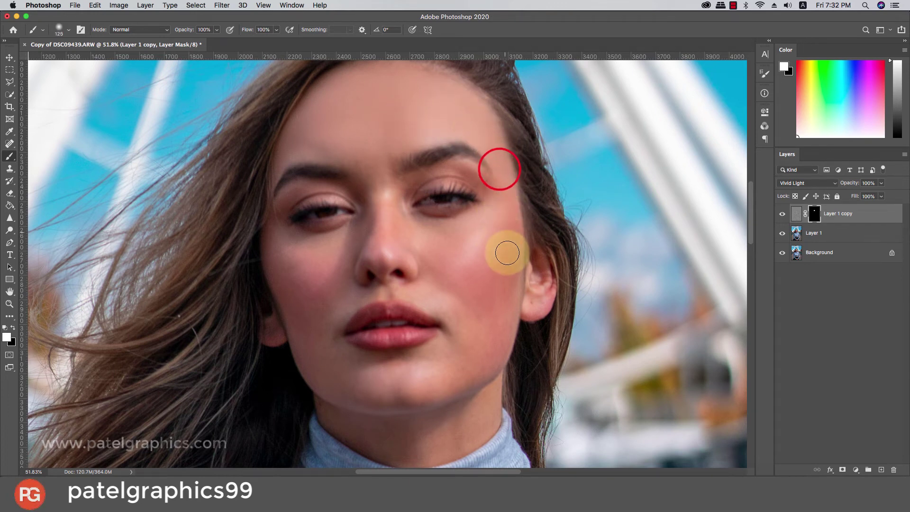
{"action": "left_click", "coordinate": [491, 231]}
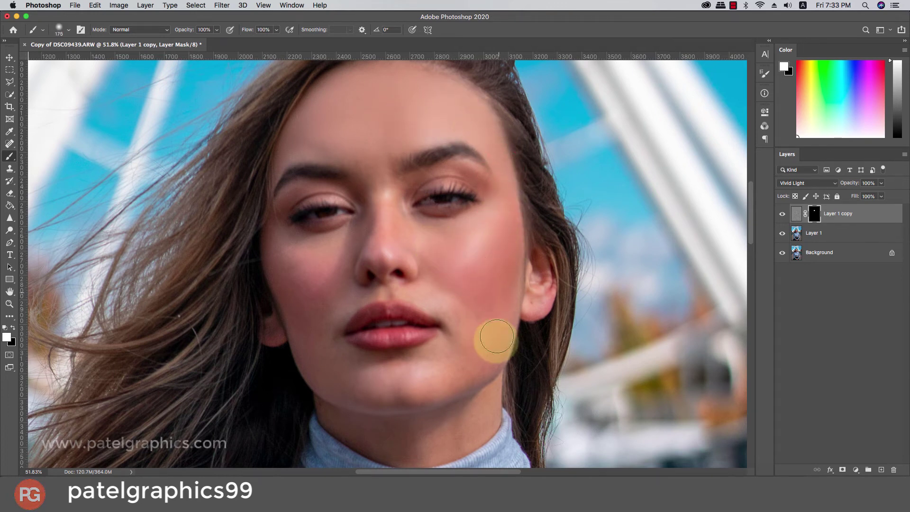
{"action": "key", "text": "bracketright"}
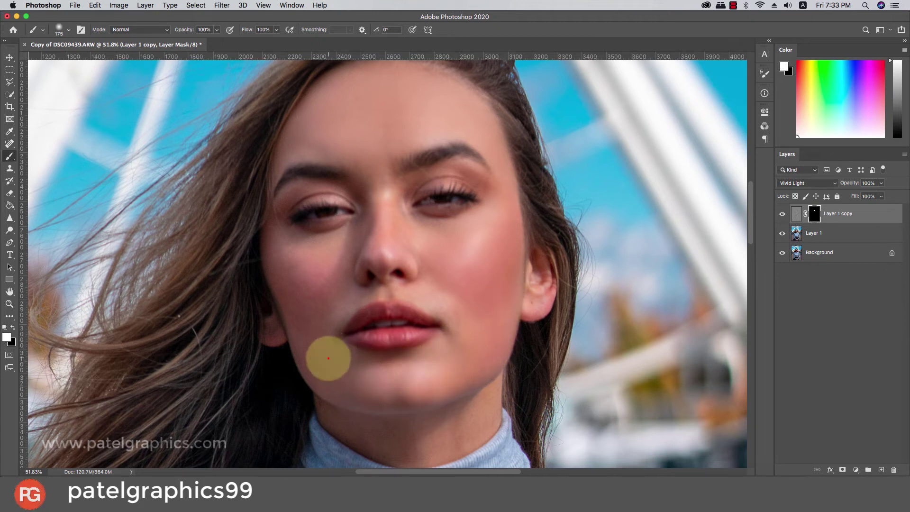
Paint the mask white over the jaw and cheek on the photo's left side and around the mouth, reducing the brush to 100 px.
{"action": "left_click", "coordinate": [328, 359]}
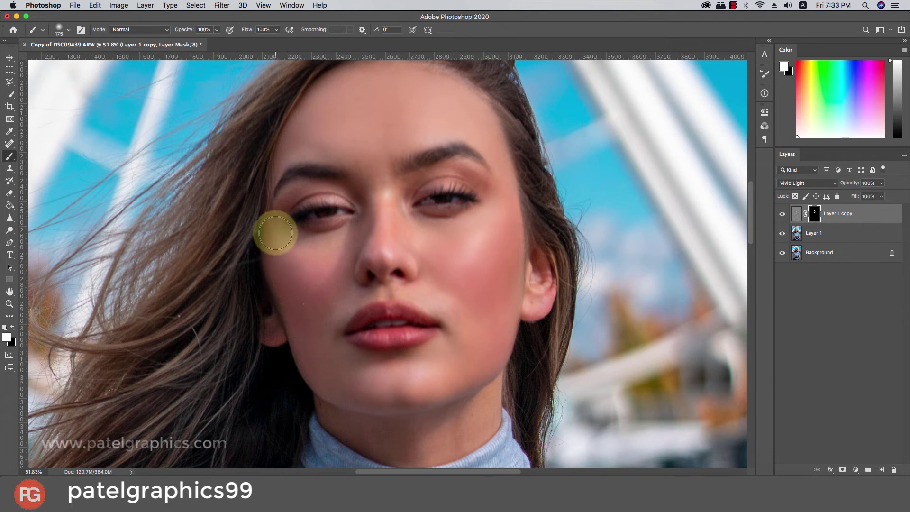
{"action": "left_click", "coordinate": [290, 255]}
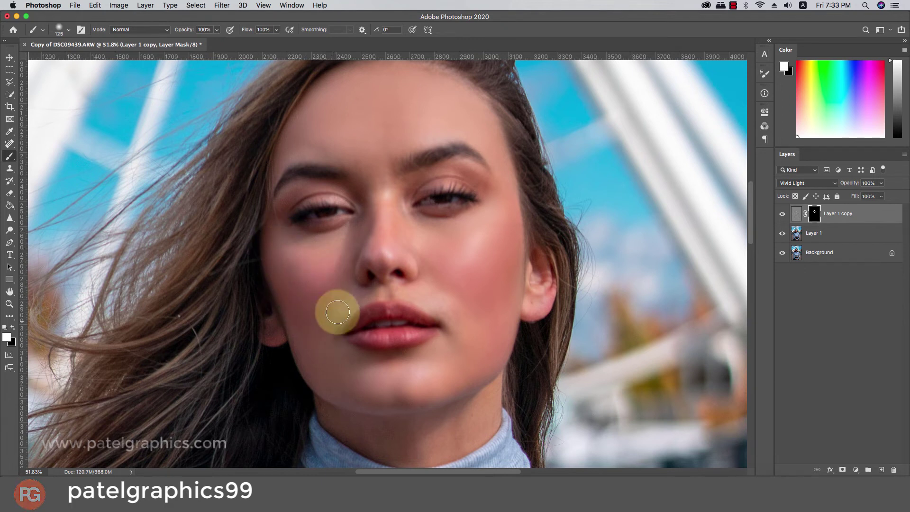
{"action": "key", "text": "bracketleft"}
{"action": "left_click", "coordinate": [354, 294]}
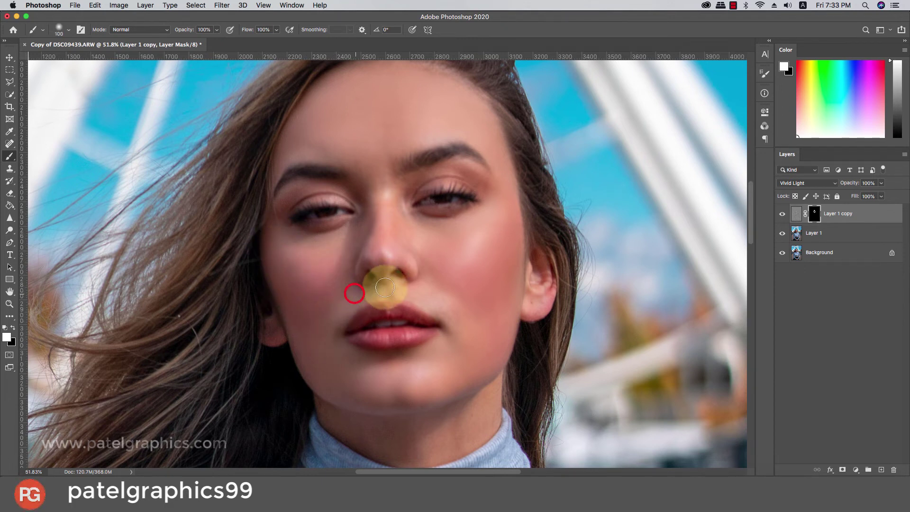
{"action": "left_click", "coordinate": [447, 315]}
{"action": "left_click", "coordinate": [412, 309]}
Undo the last stroke and paint the mask over the nose, under-eye areas and brow area with a 150 px brush.
{"action": "key", "text": "bracketright"}
{"action": "key", "text": "bracketright"}
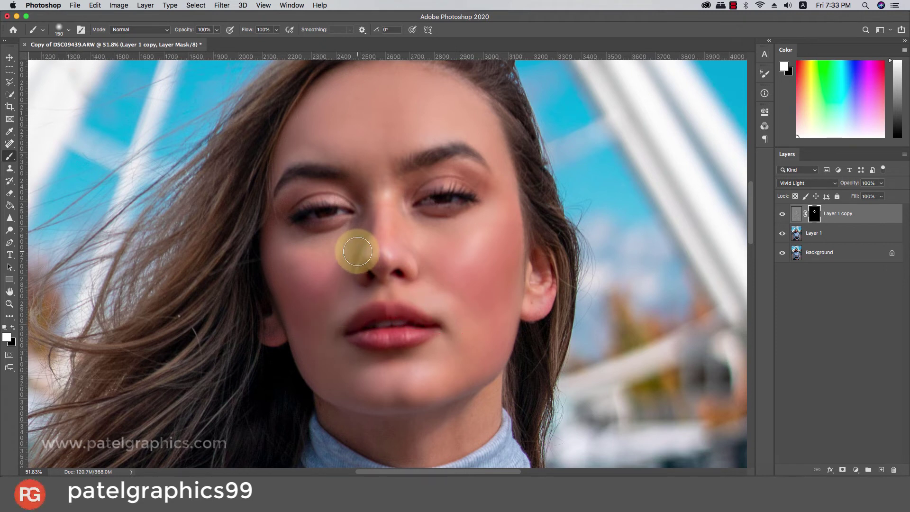
{"action": "key", "text": "super+z"}
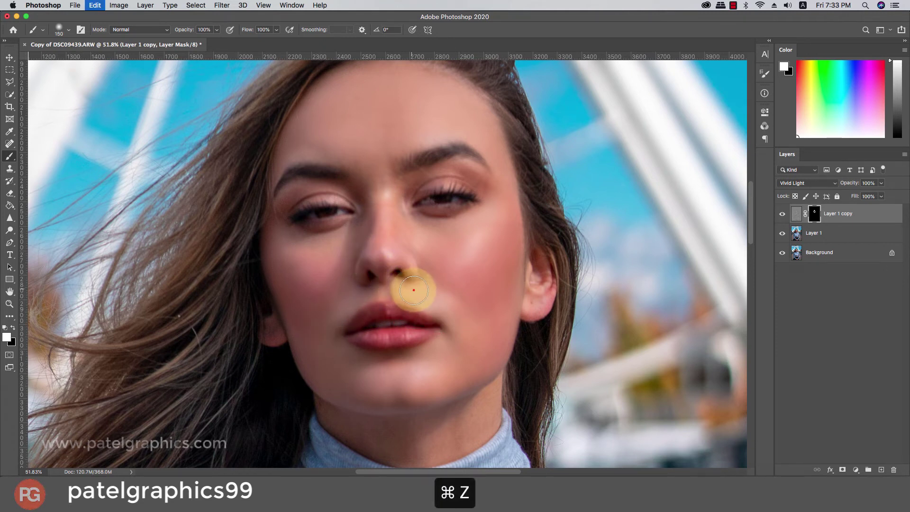
{"action": "left_click", "coordinate": [413, 287]}
{"action": "left_click", "coordinate": [412, 247]}
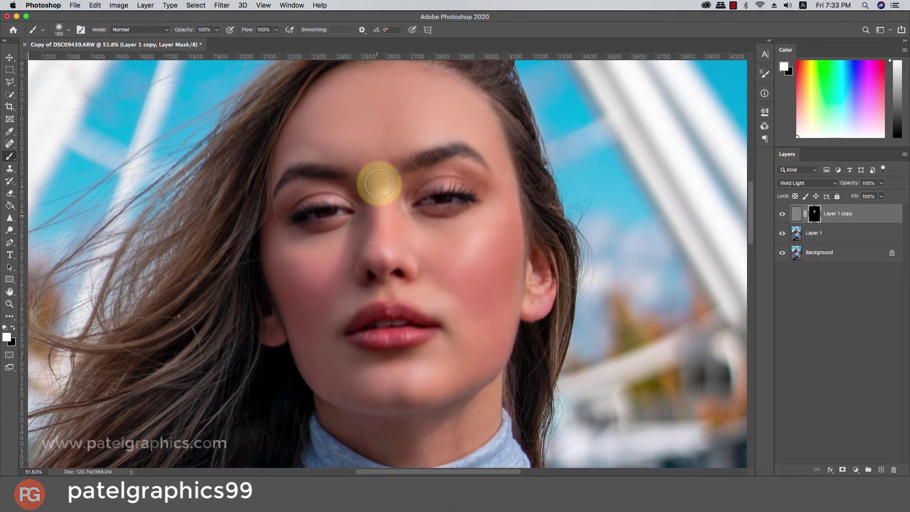
{"action": "left_click", "coordinate": [469, 218]}
{"action": "left_click", "coordinate": [363, 229]}
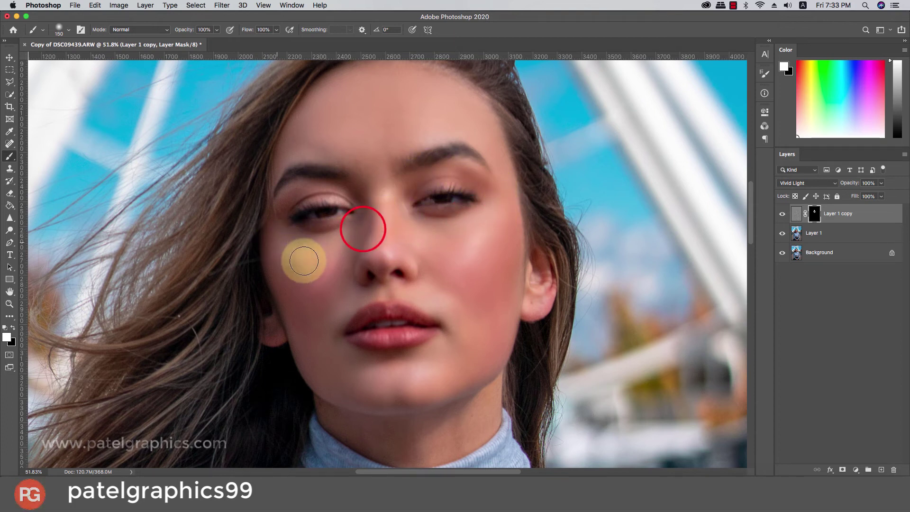
{"action": "left_click", "coordinate": [280, 210]}
{"action": "left_click", "coordinate": [340, 158]}
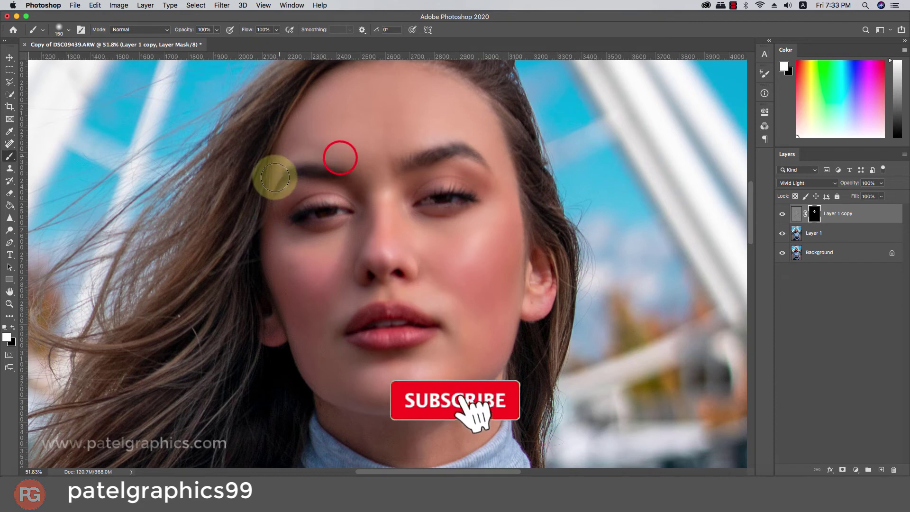
Extend the white mask painting over the neck and the ear on the photo's right side.
{"action": "scroll", "coordinate": [411, 225], "scroll_direction": "down", "scroll_amount": 1}
{"action": "scroll", "coordinate": [413, 223], "scroll_direction": "down", "scroll_amount": 1}
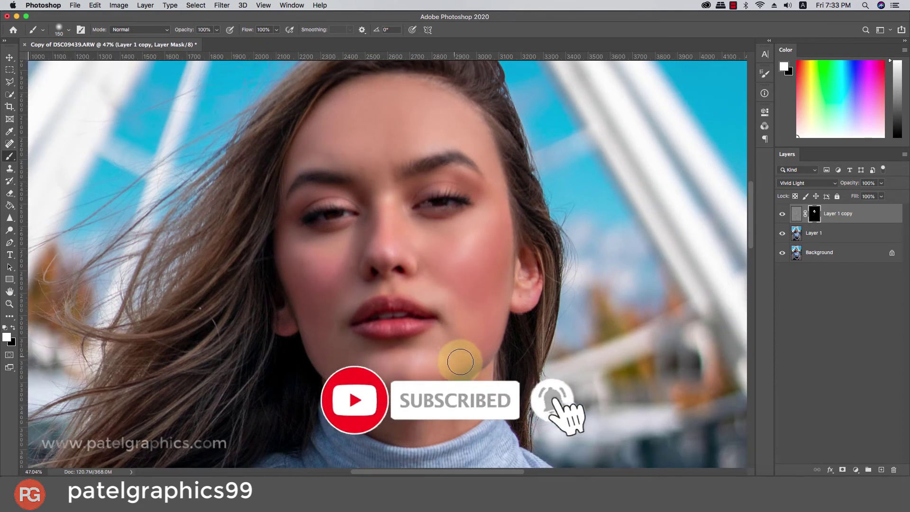
{"action": "left_click", "coordinate": [483, 377]}
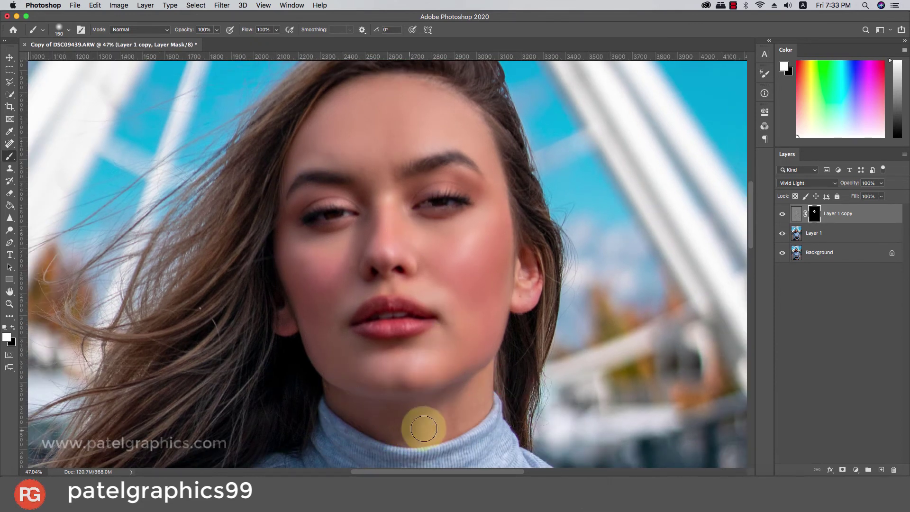
{"action": "left_click", "coordinate": [511, 306]}
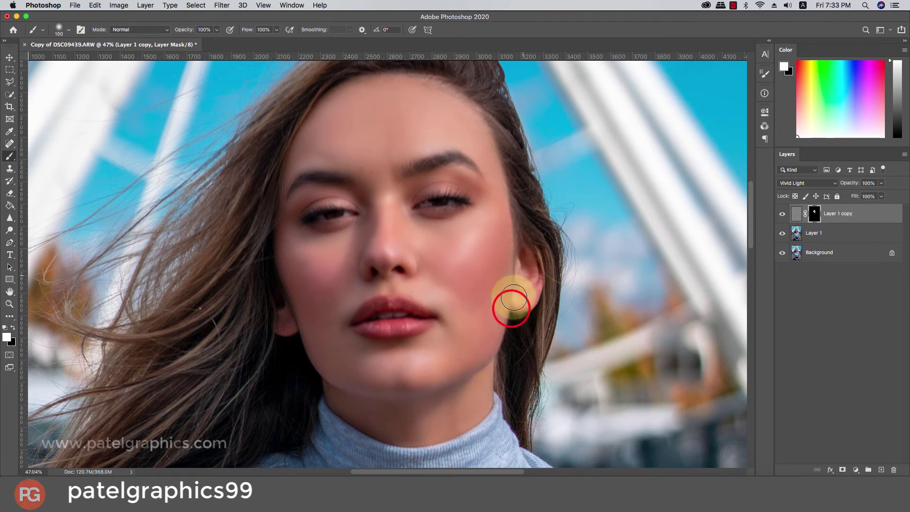
Compare the portrait with and without Layer 1 copy and paint its mask white over the bare waist.
{"action": "scroll", "coordinate": [312, 328], "scroll_direction": "down", "scroll_amount": 10}
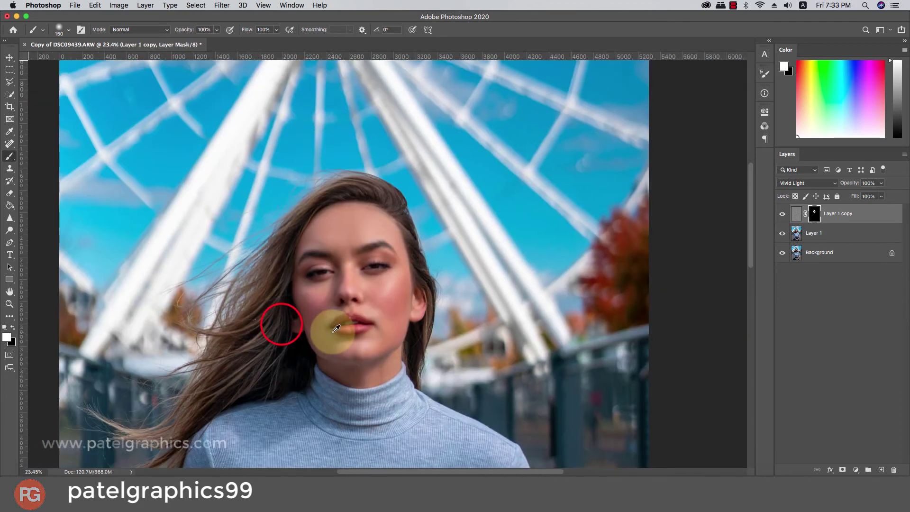
{"action": "scroll", "coordinate": [336, 327], "scroll_direction": "up", "scroll_amount": 1}
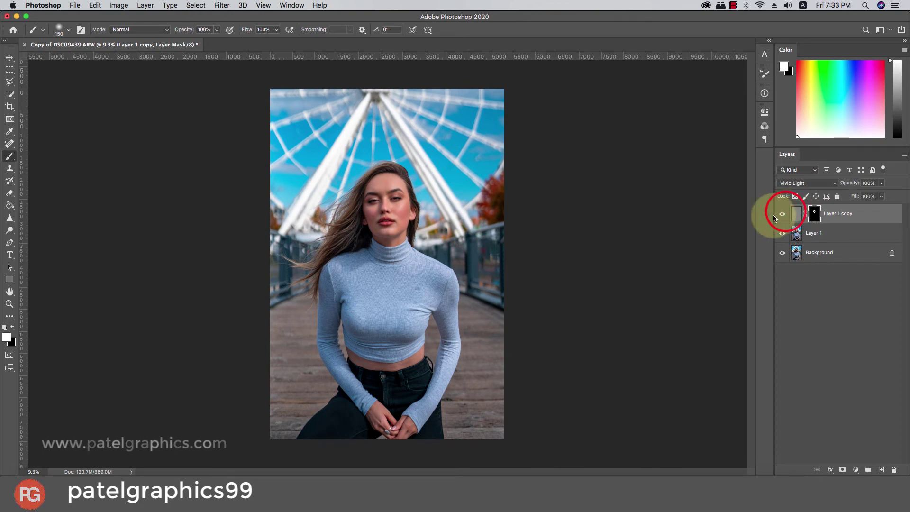
{"action": "scroll", "coordinate": [345, 235], "scroll_direction": "up", "scroll_amount": 10}
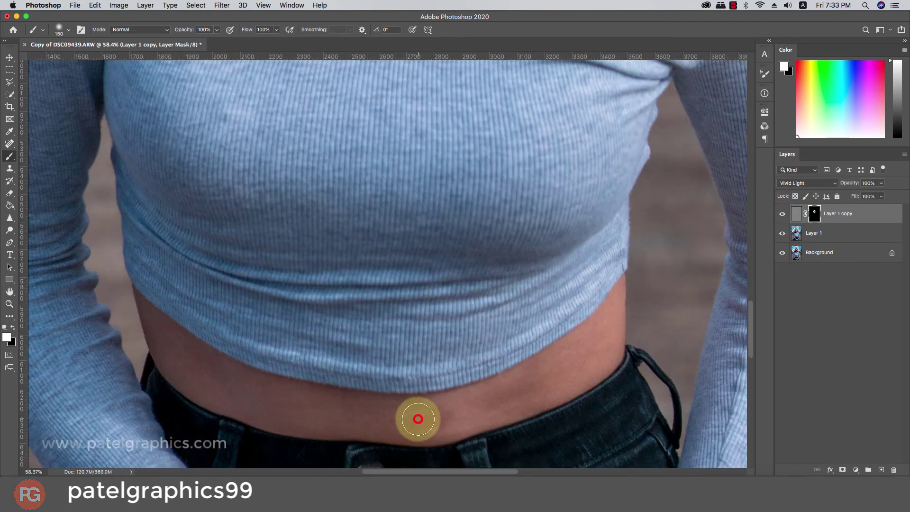
{"action": "left_click", "coordinate": [418, 419]}
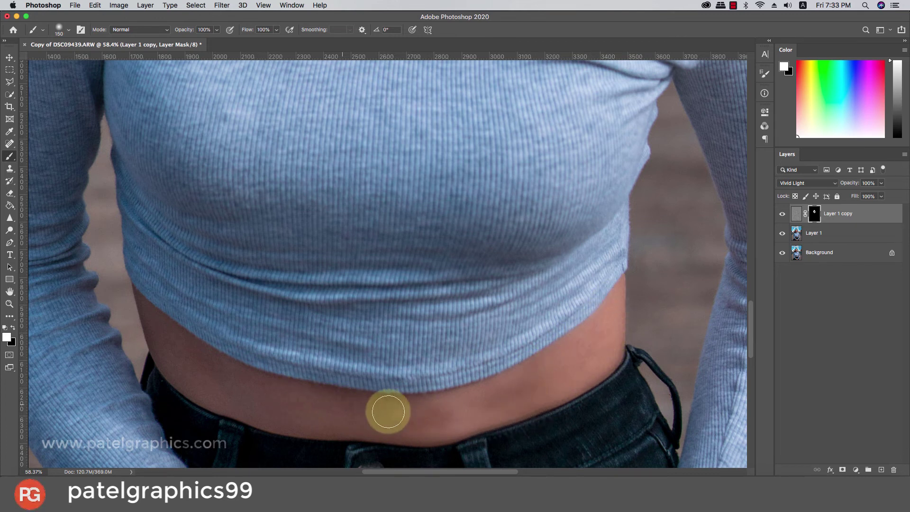
{"action": "left_click", "coordinate": [88, 361]}
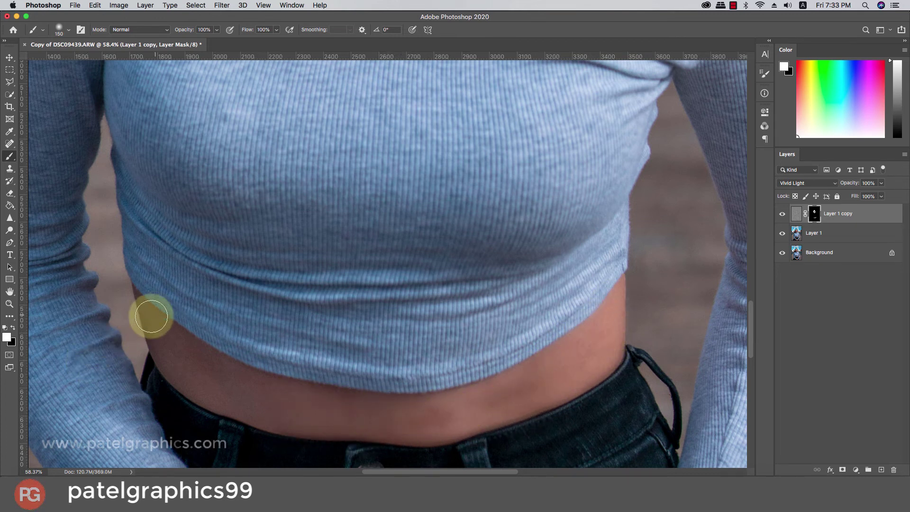
{"action": "left_click", "coordinate": [152, 314]}
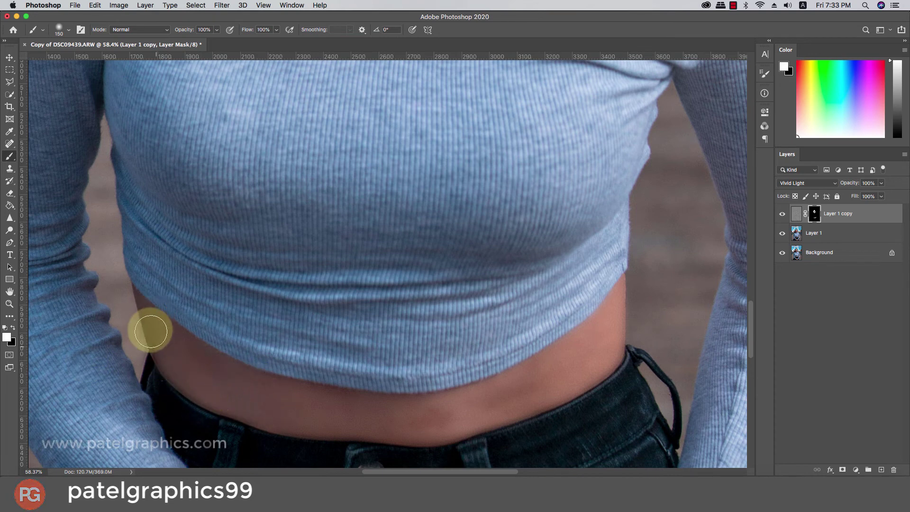
Add a Color Lookup adjustment layer above Layer 1 copy.
{"action": "key", "text": "super+0"}
{"action": "scroll", "coordinate": [305, 346], "scroll_direction": "up", "scroll_amount": 3}
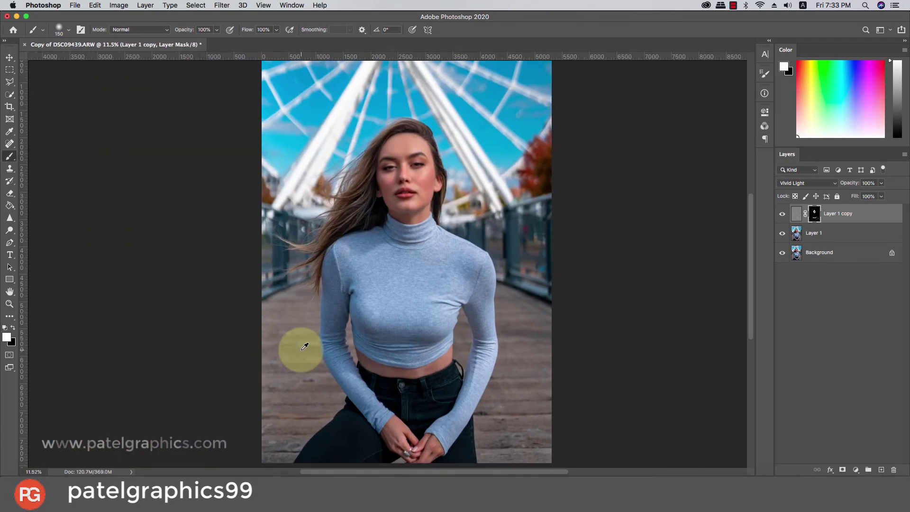
{"action": "left_click", "coordinate": [857, 217]}
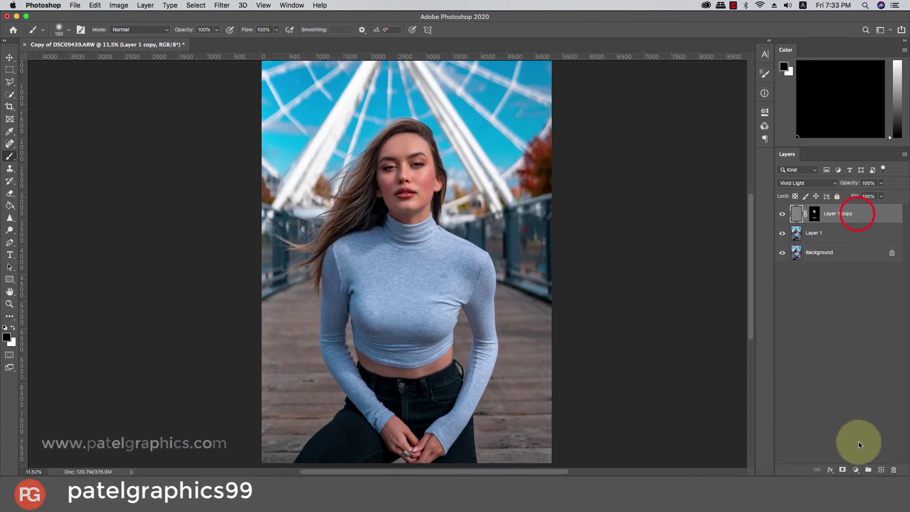
{"action": "left_click", "coordinate": [856, 469]}
{"action": "left_click", "coordinate": [862, 406]}
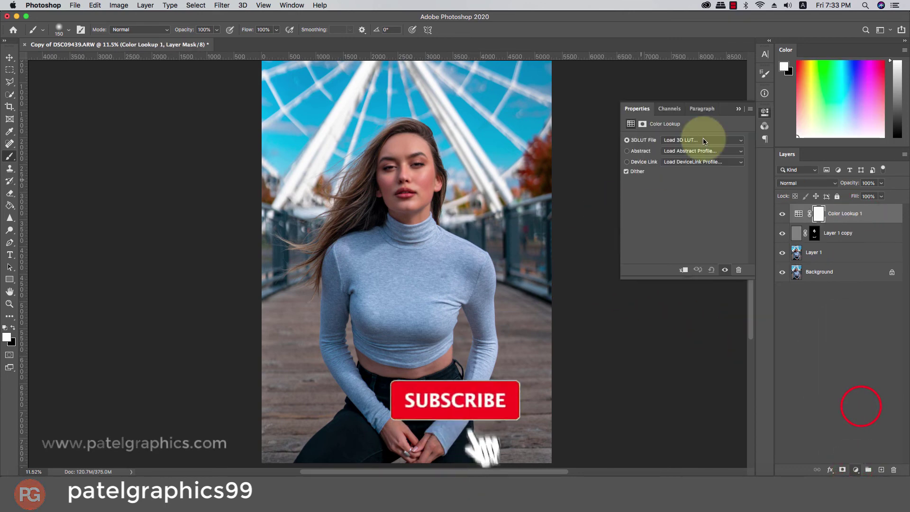
Load the 2Strip.look 3D LUT in the Color Lookup 1 layer and set the layer's opacity to 20%.
{"action": "left_click", "coordinate": [687, 140]}
{"action": "left_click", "coordinate": [676, 166]}
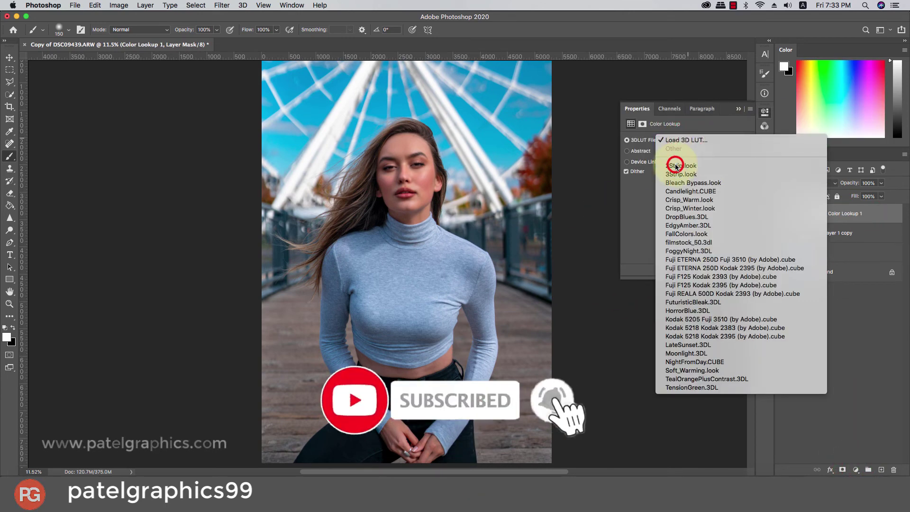
{"action": "left_click_drag", "start_coordinate": [881, 183], "coordinate": [847, 198]}
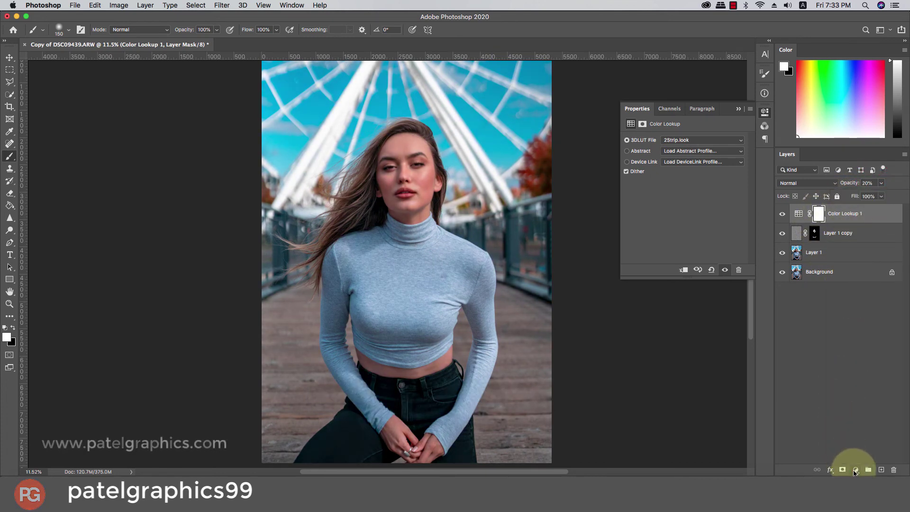
Add a second Color Lookup adjustment layer on top, try the EdgyAmber.3DL LUT and replace it with FallColors.look.
{"action": "left_click", "coordinate": [854, 469]}
{"action": "left_click", "coordinate": [847, 403]}
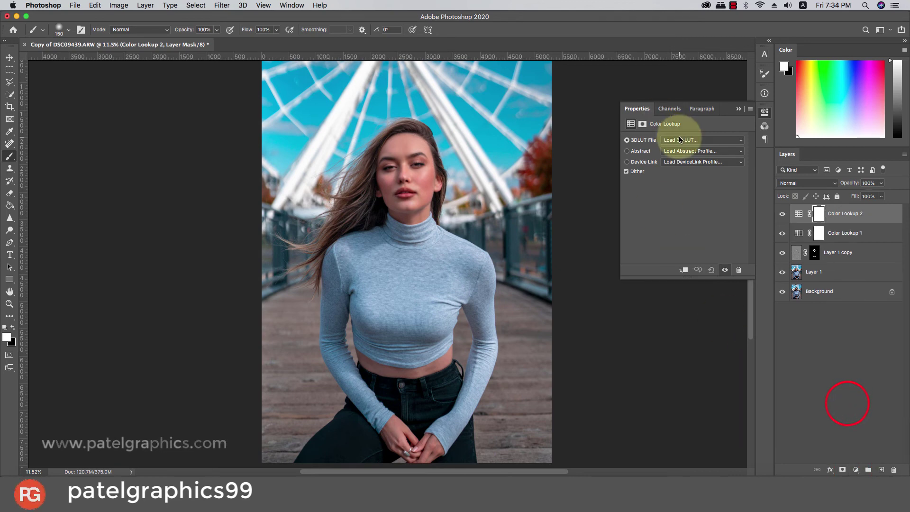
{"action": "left_click", "coordinate": [680, 140]}
{"action": "left_click", "coordinate": [677, 227]}
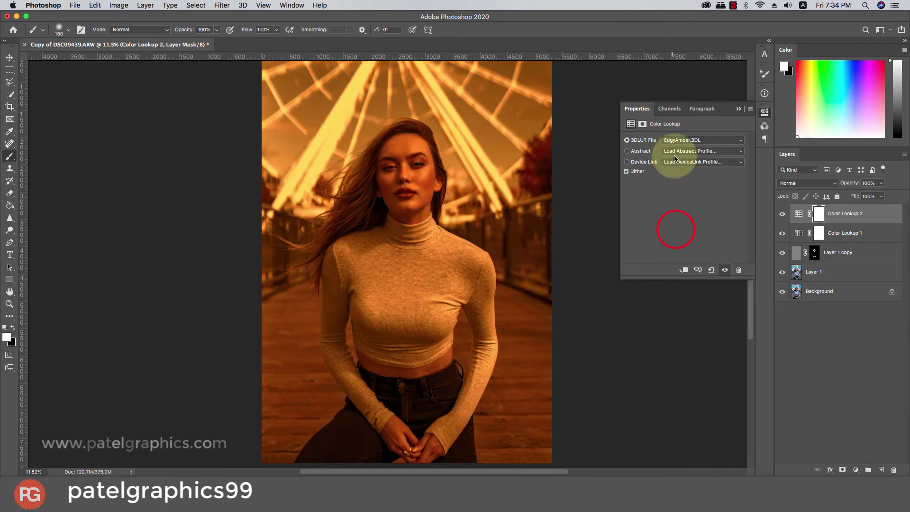
{"action": "left_click", "coordinate": [680, 141]}
{"action": "left_click", "coordinate": [678, 145]}
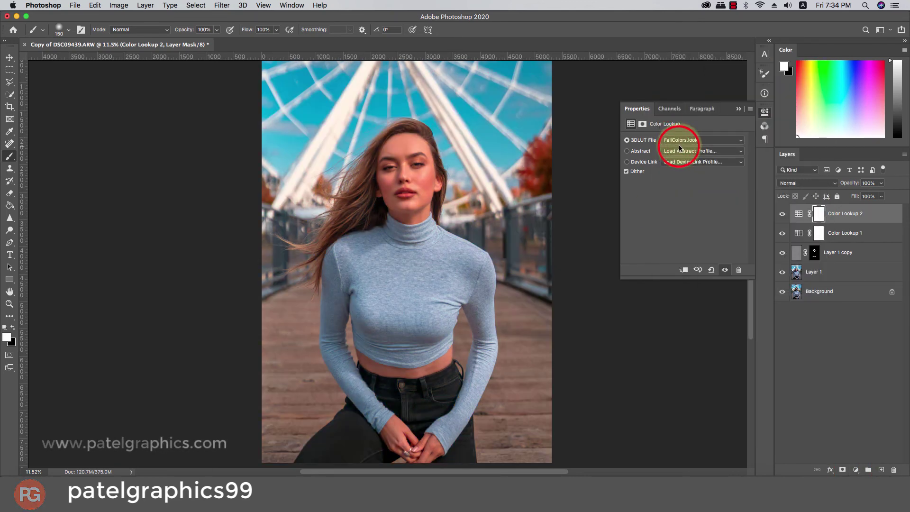
Try the filmstock_50.3dl LUT on Color Lookup 2 and return to FallColors.look.
{"action": "left_click", "coordinate": [684, 141]}
{"action": "left_click", "coordinate": [680, 139]}
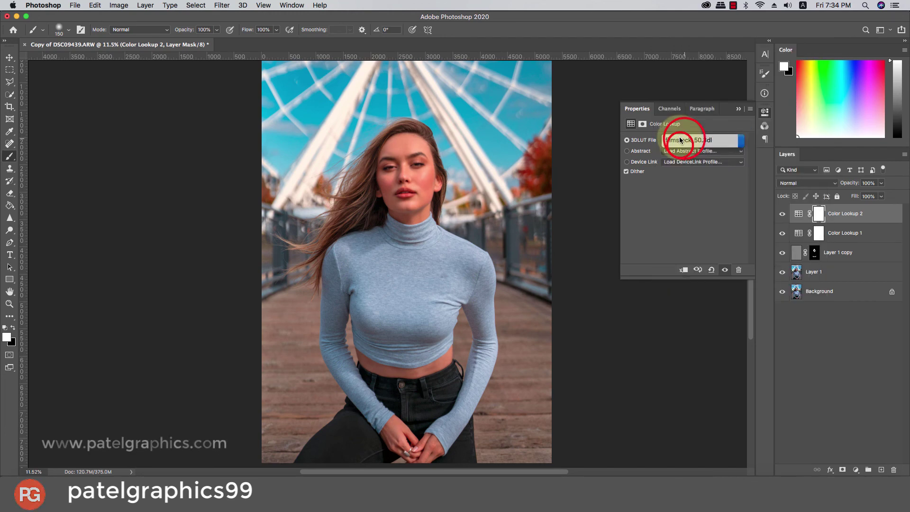
{"action": "left_click", "coordinate": [681, 140]}
{"action": "left_click", "coordinate": [678, 133]}
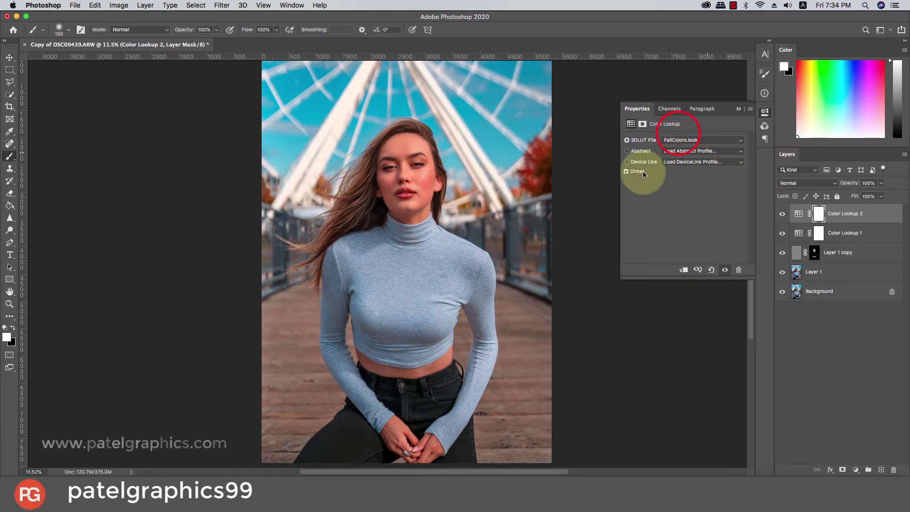
Reduce the opacity of the Color Lookup 2 layer to 43%.
{"action": "scroll", "coordinate": [515, 207], "scroll_direction": "down", "scroll_amount": 2}
{"action": "scroll", "coordinate": [516, 207], "scroll_direction": "up", "scroll_amount": 1}
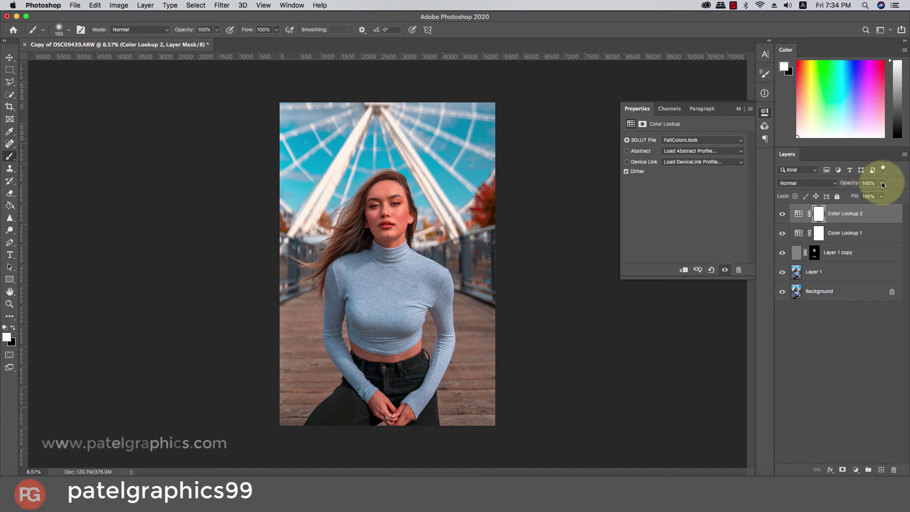
{"action": "left_click_drag", "start_coordinate": [836, 197], "coordinate": [838, 197]}
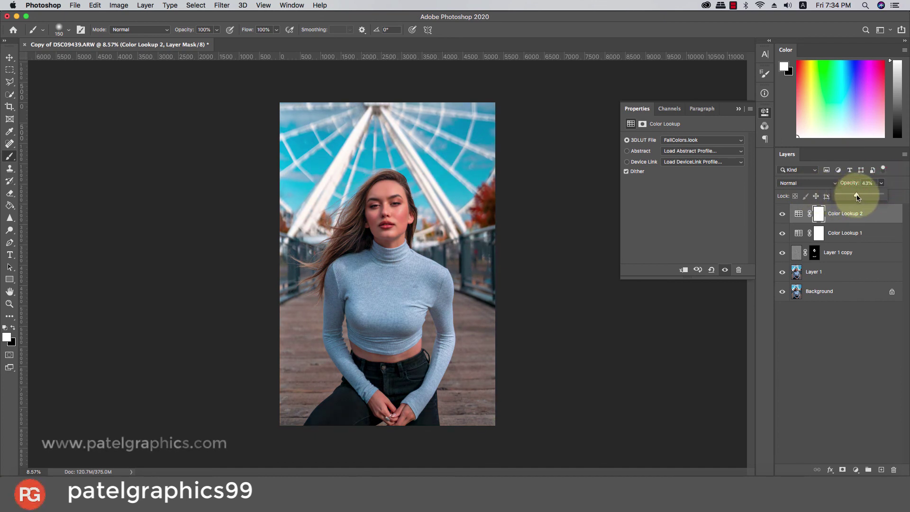
Collapse the adjustment properties, select the layers from Color Lookup 2 down to Layer 1 and group them.
{"action": "left_click", "coordinate": [733, 112]}
{"action": "scroll", "coordinate": [444, 185], "scroll_direction": "up", "scroll_amount": 2}
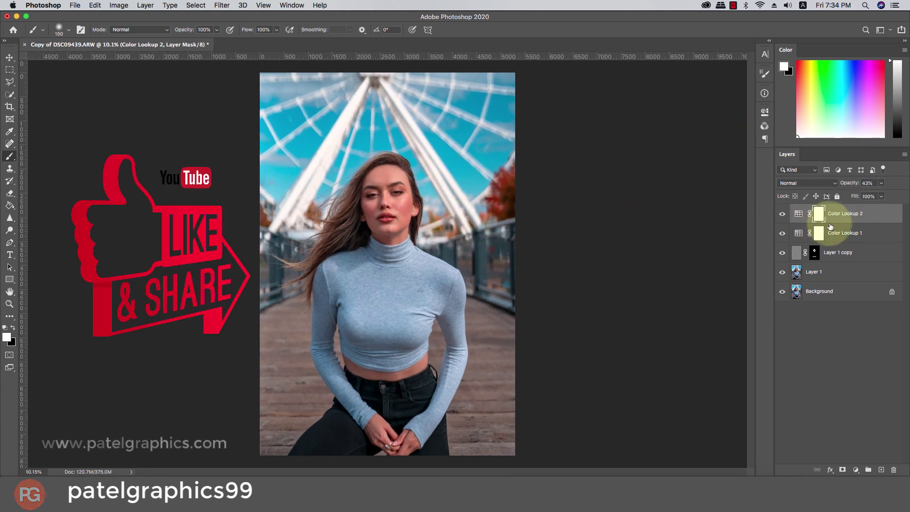
{"action": "left_click", "coordinate": [833, 271], "text": "shift"}
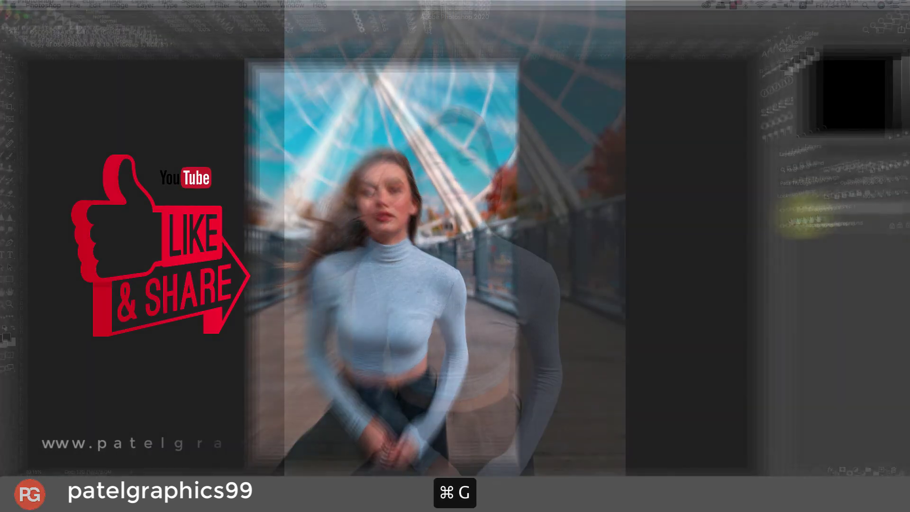